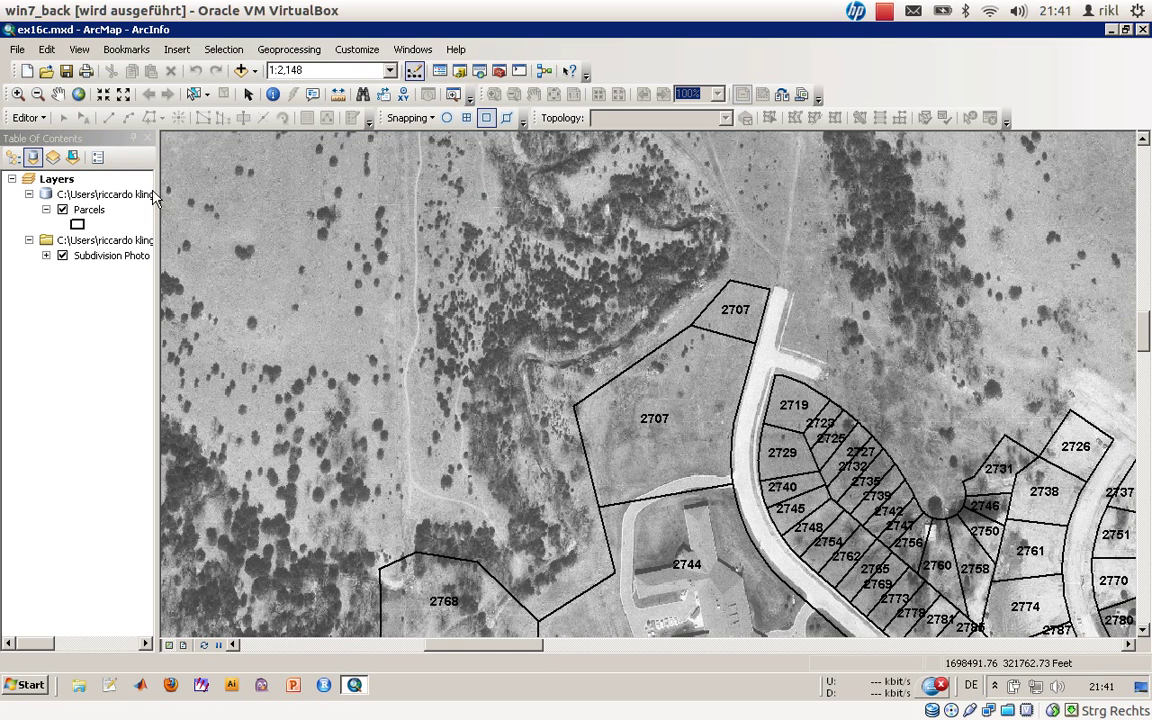
Open the Parcels layer's context menu in the Table of Contents, then dismiss it
right_click(88, 212)
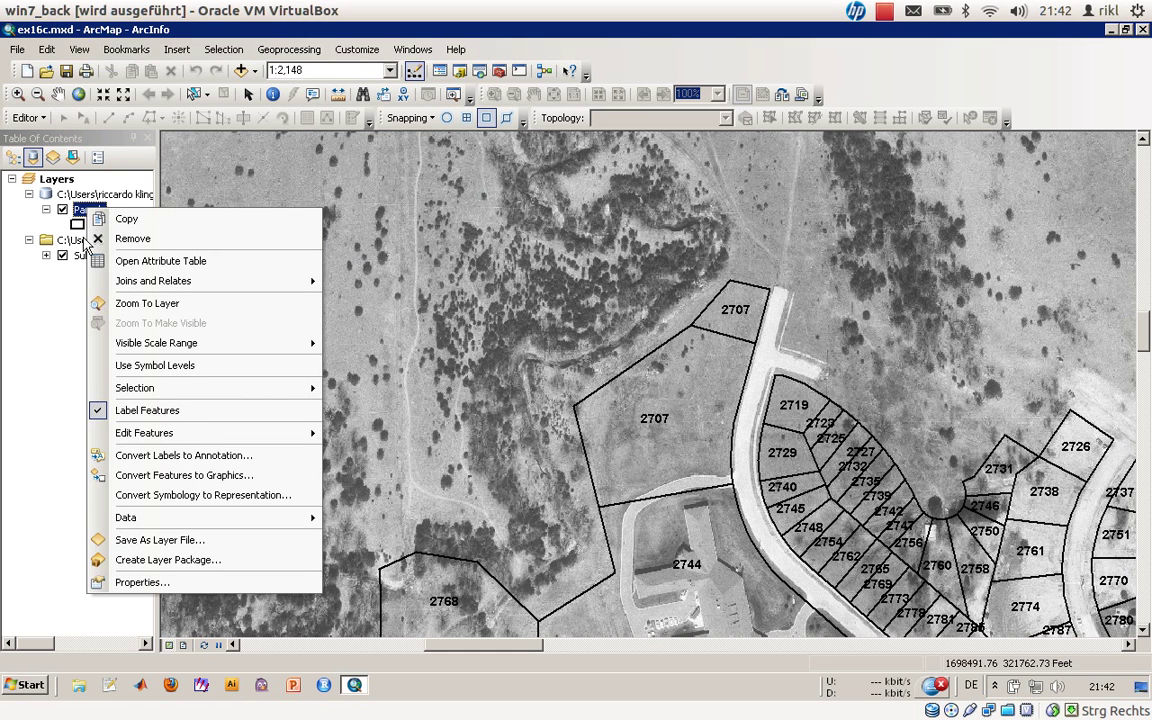
left_click(84, 256)
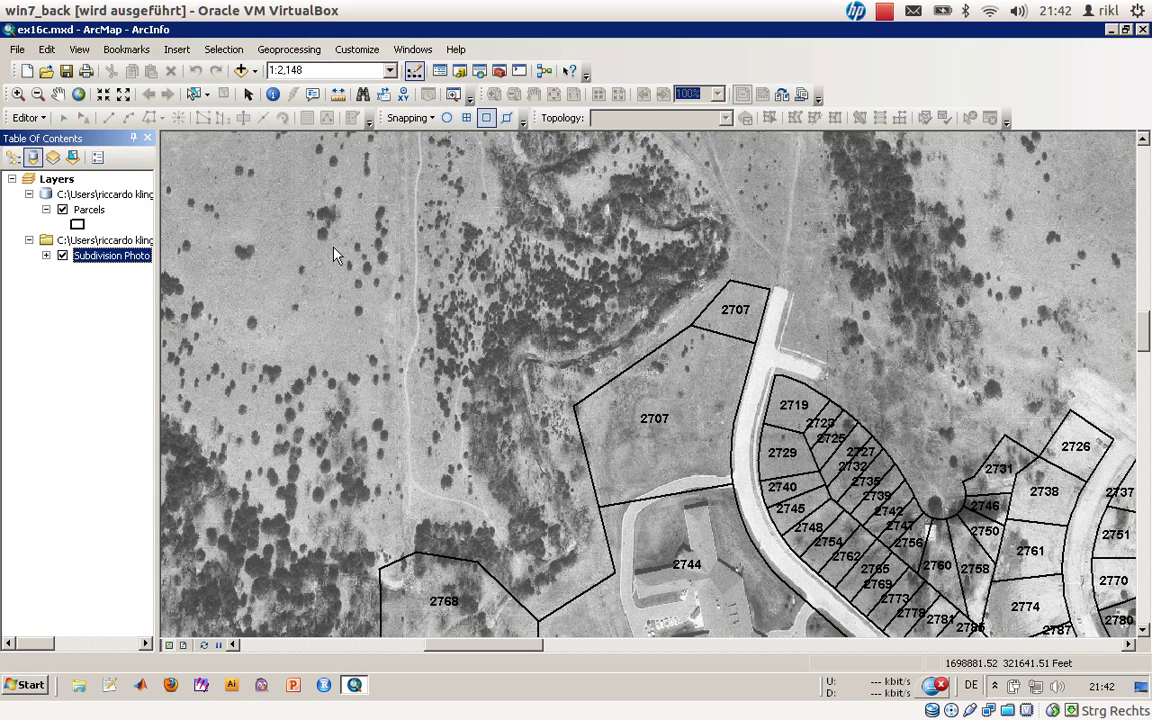
Open the Parcels attribute table from the layer menu and place it beside the layer list
right_click(92, 210)
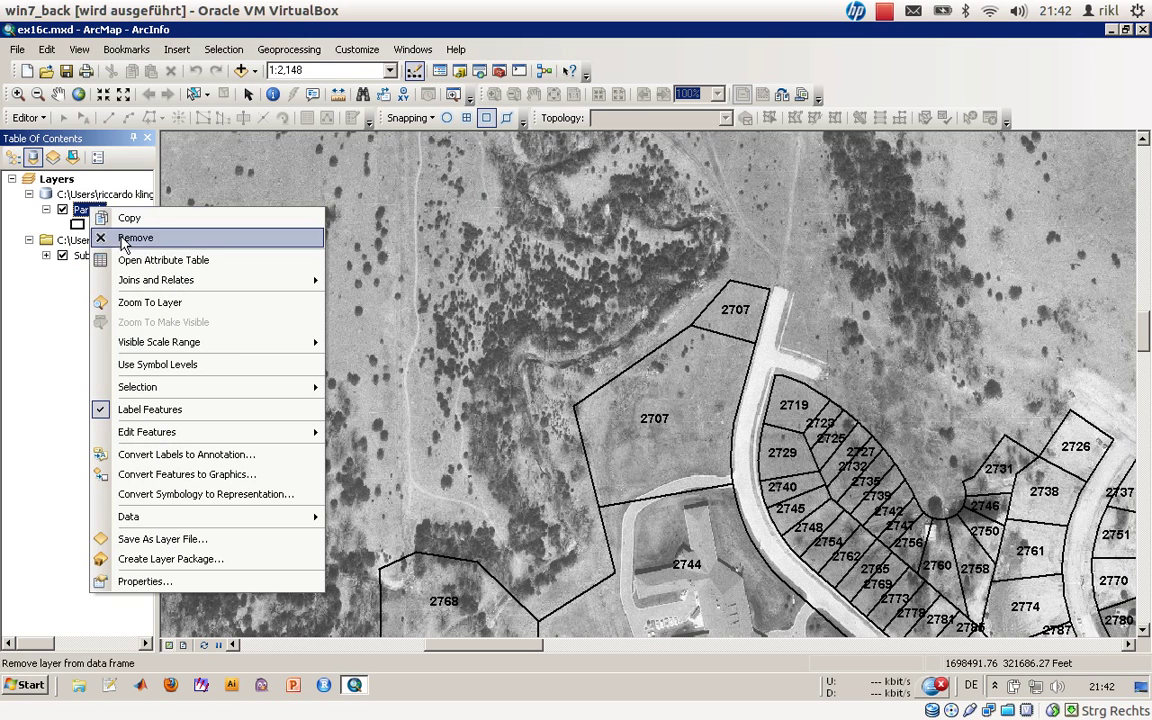
left_click(155, 260)
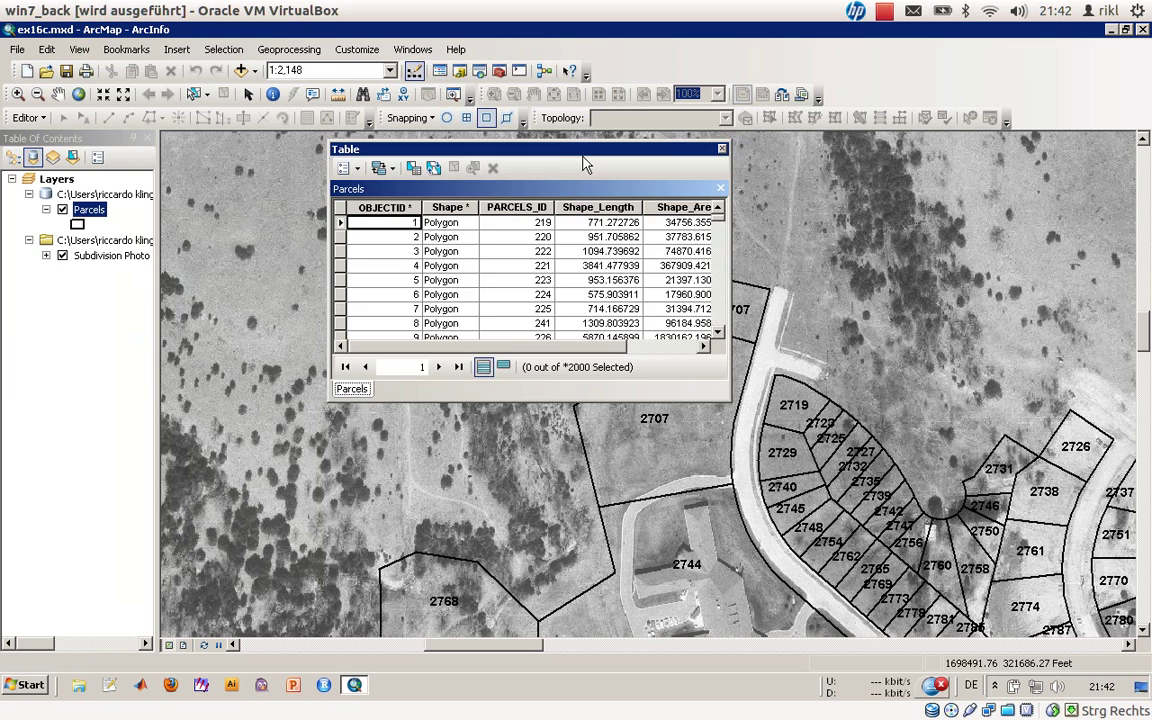
left_click_drag(586, 163, 408, 209)
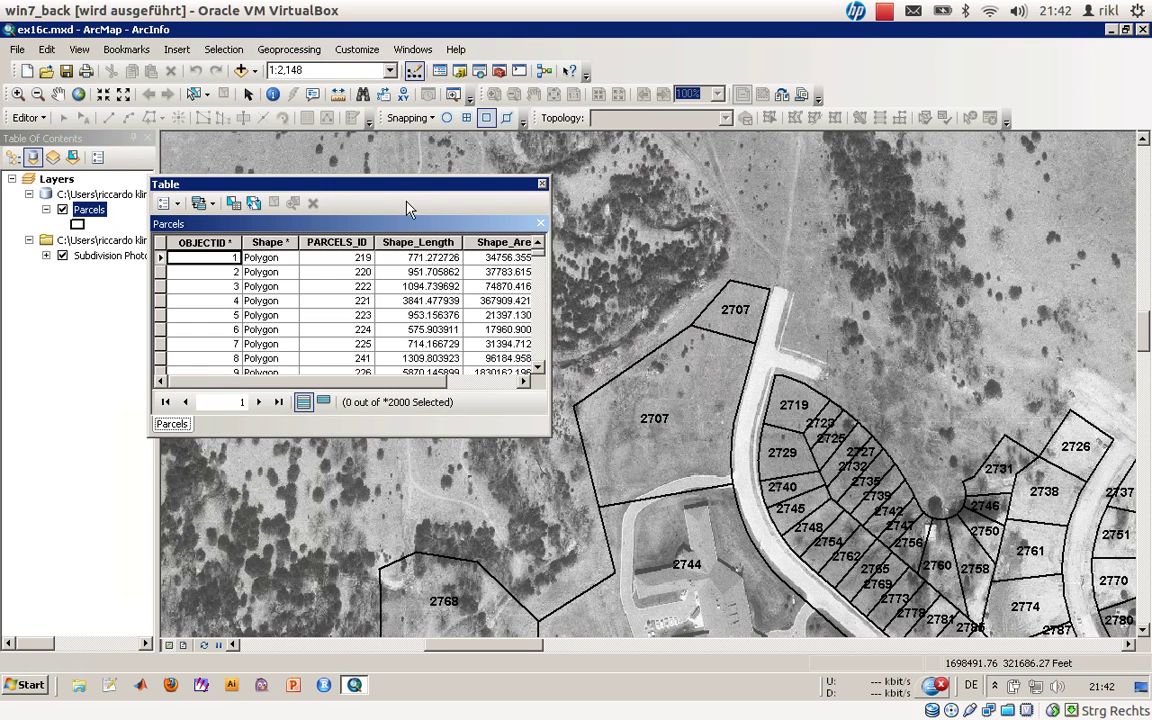
left_click(640, 368)
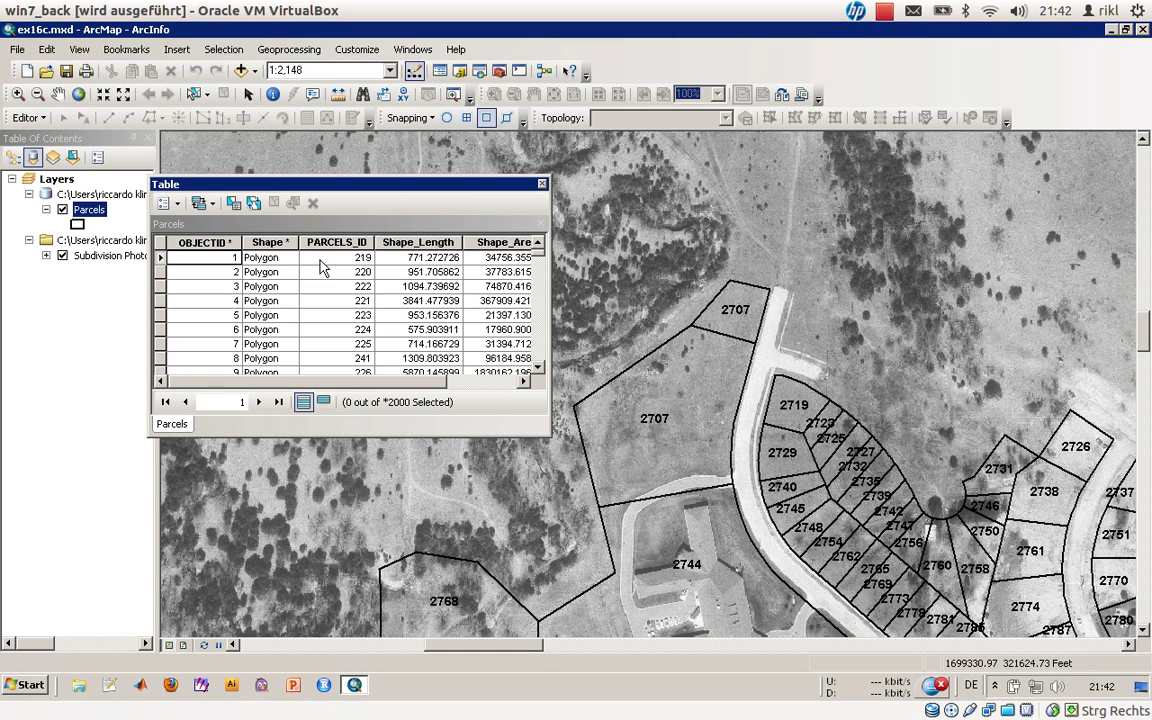
Select the PARCELS_ID column and briefly open Select By Attributes, then close it
left_click(330, 242)
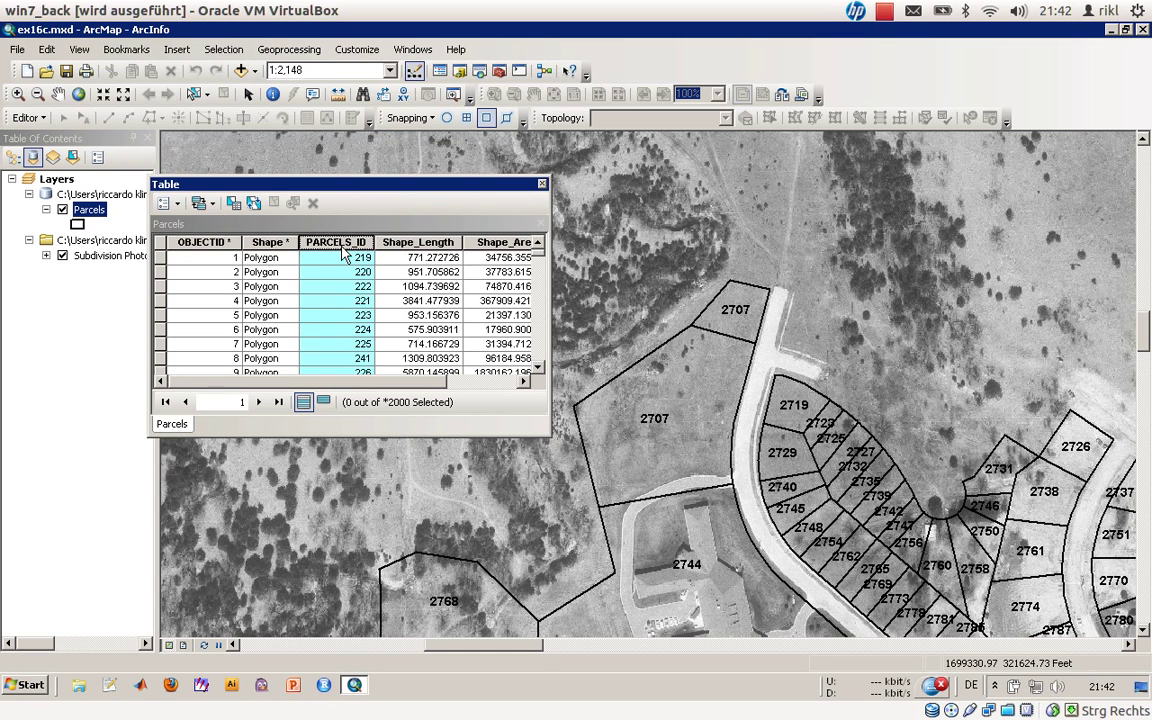
left_click(166, 203)
left_click(195, 250)
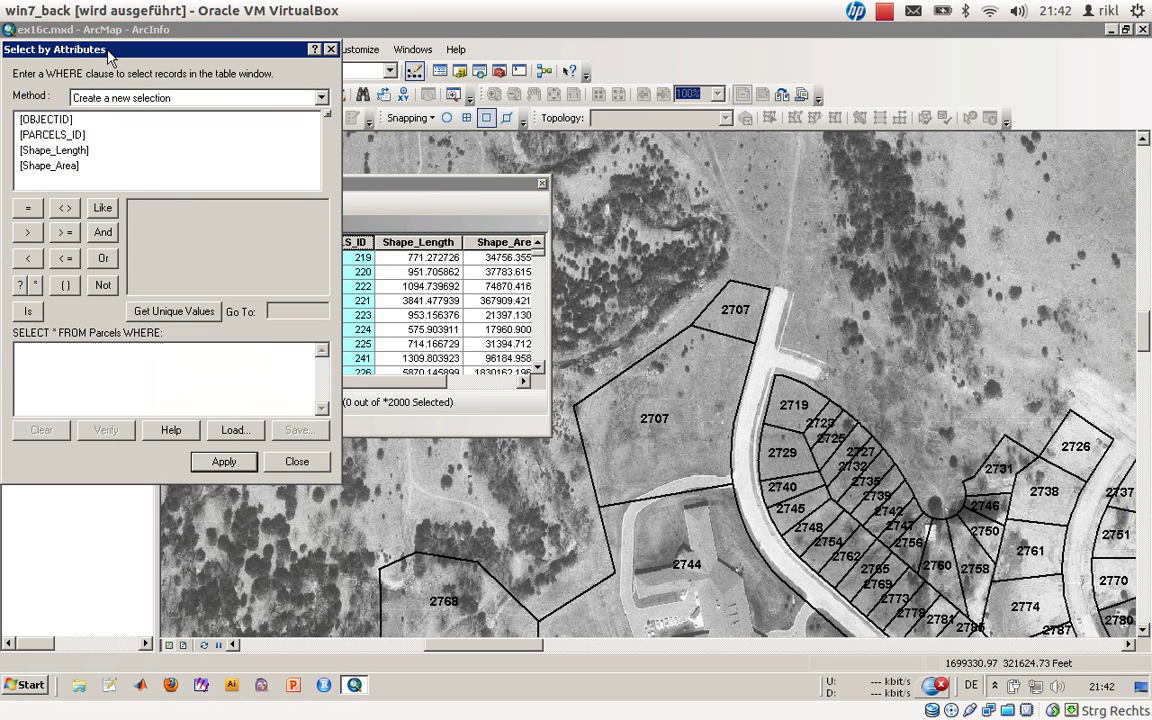
left_click_drag(110, 55, 741, 111)
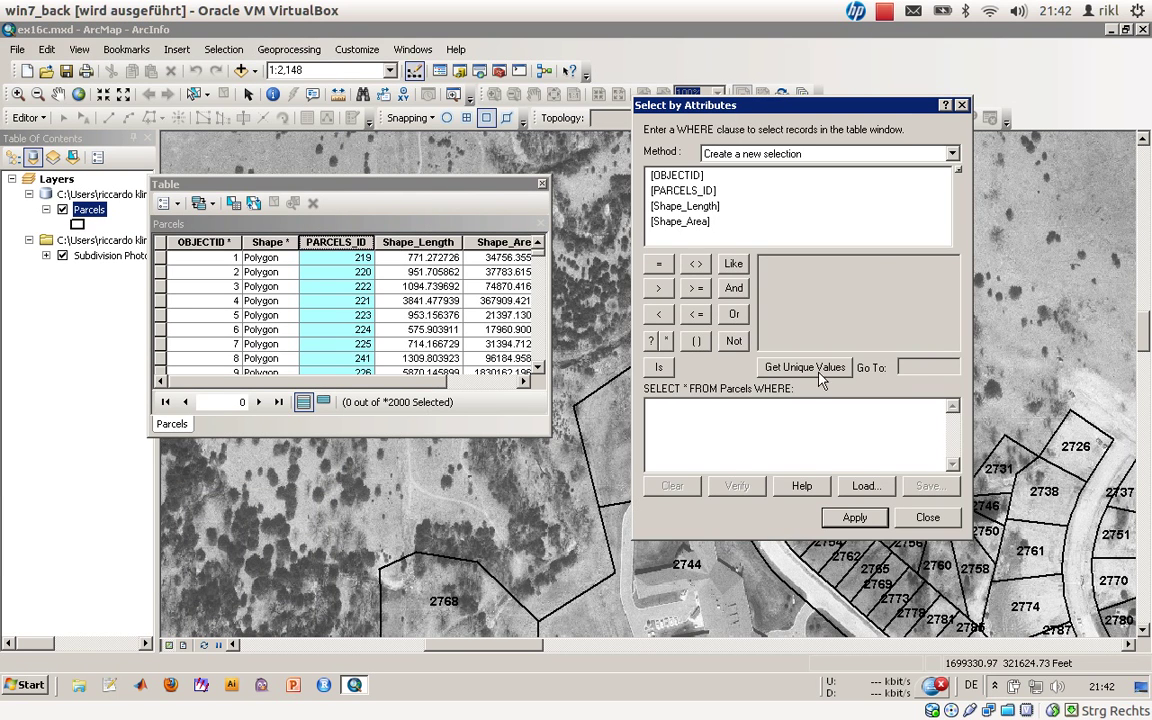
left_click(928, 517)
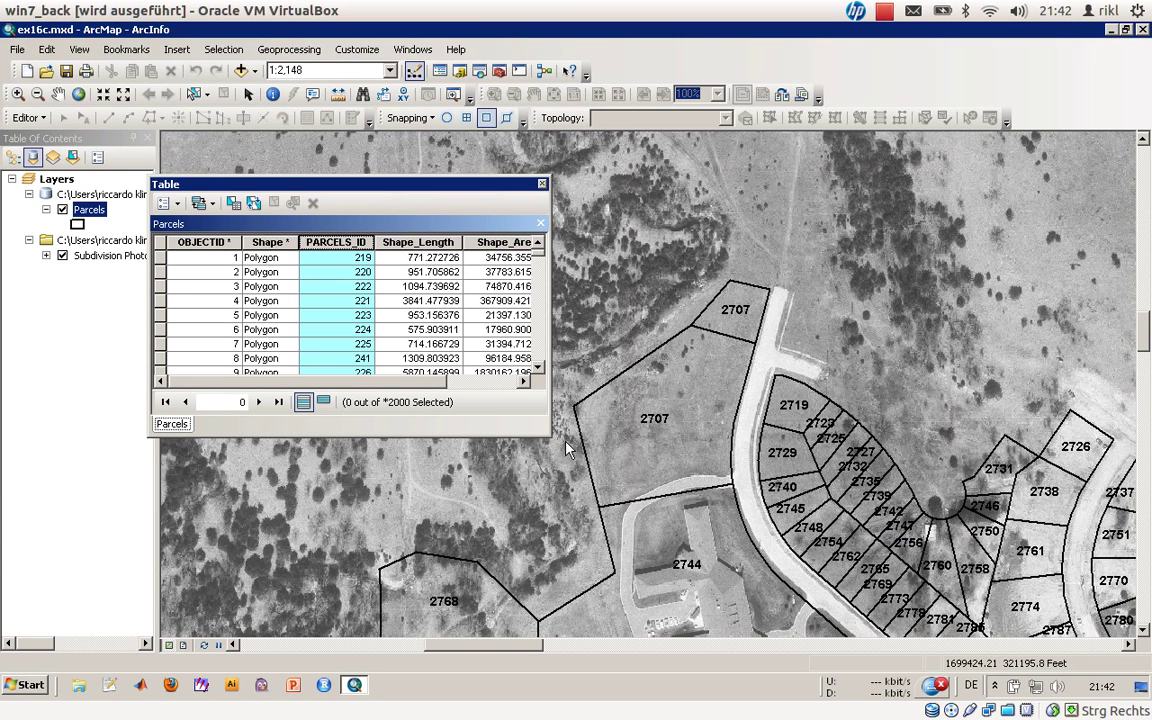
Build the query [PARCELS_ID] = 2707 using Get Unique Values and apply it
left_click(180, 207)
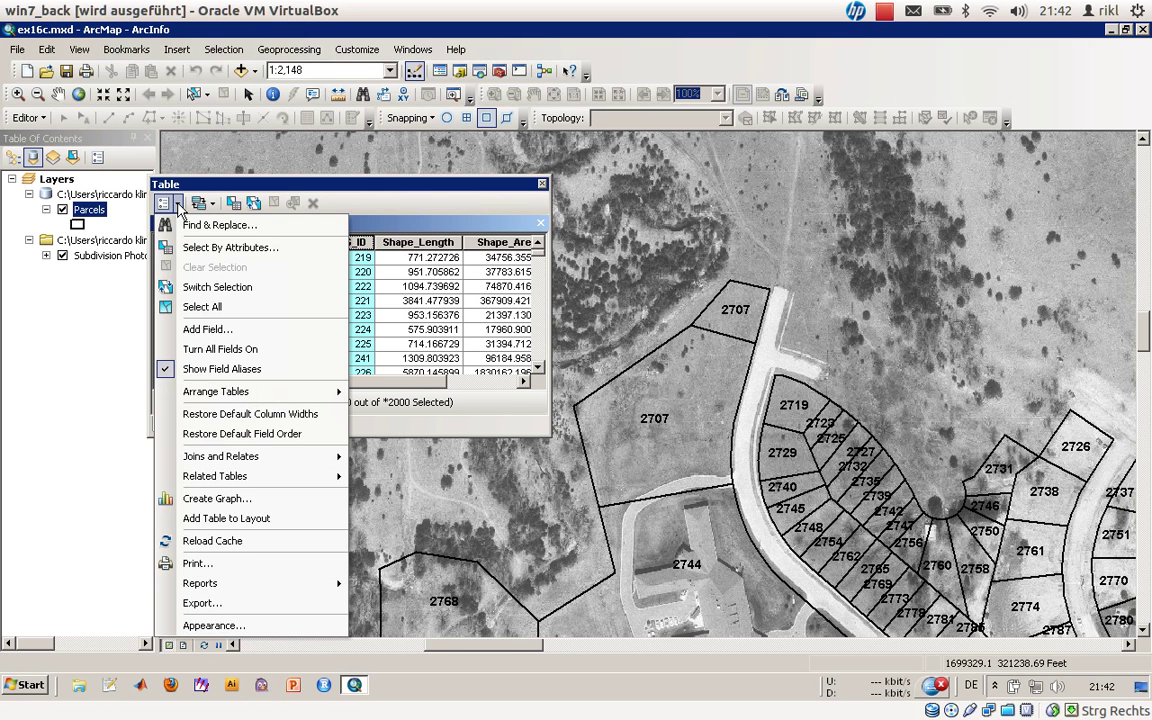
left_click(205, 250)
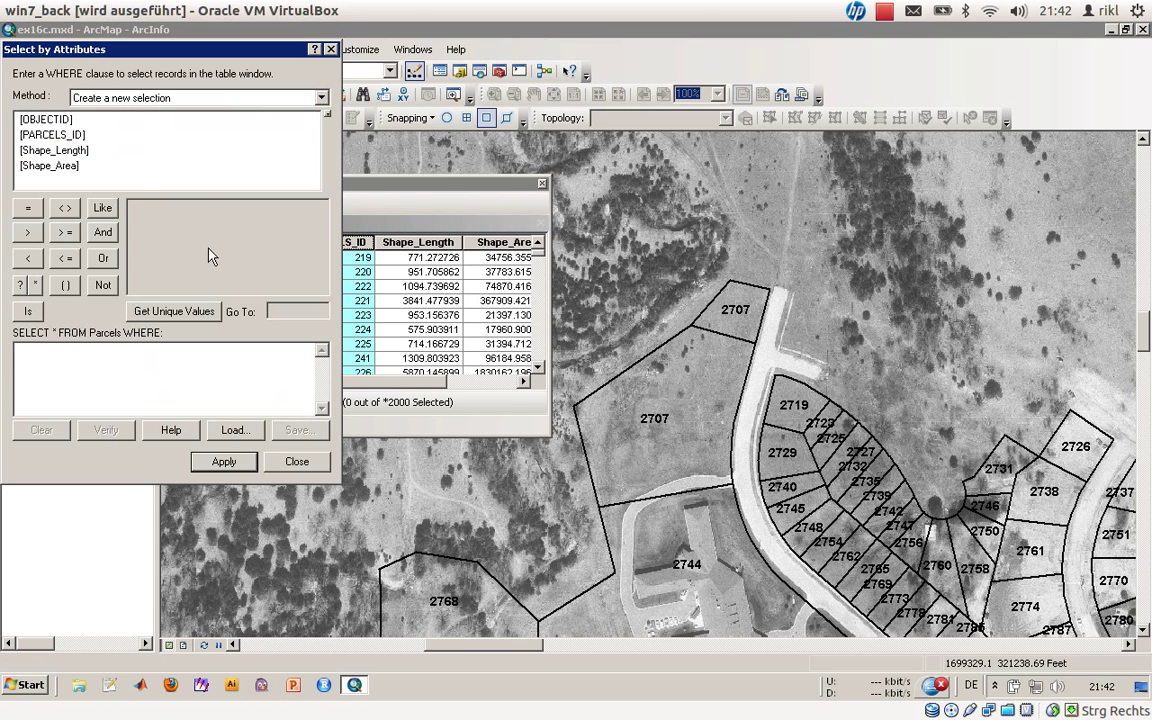
double_click(48, 134)
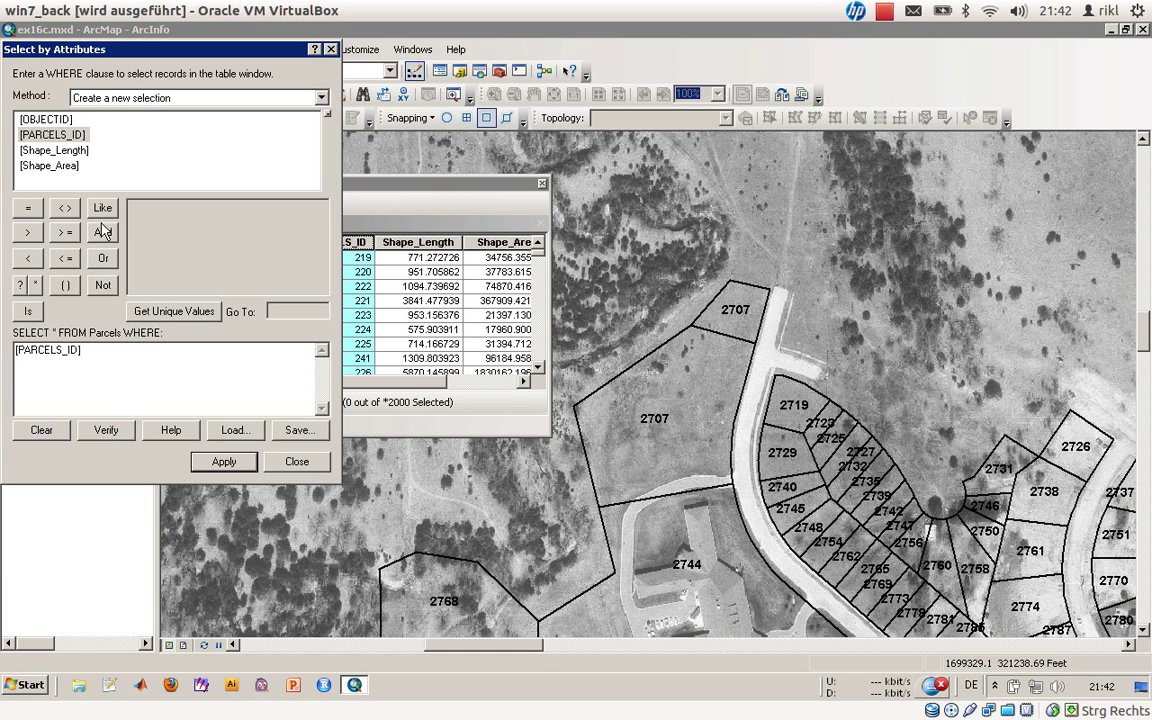
left_click(159, 315)
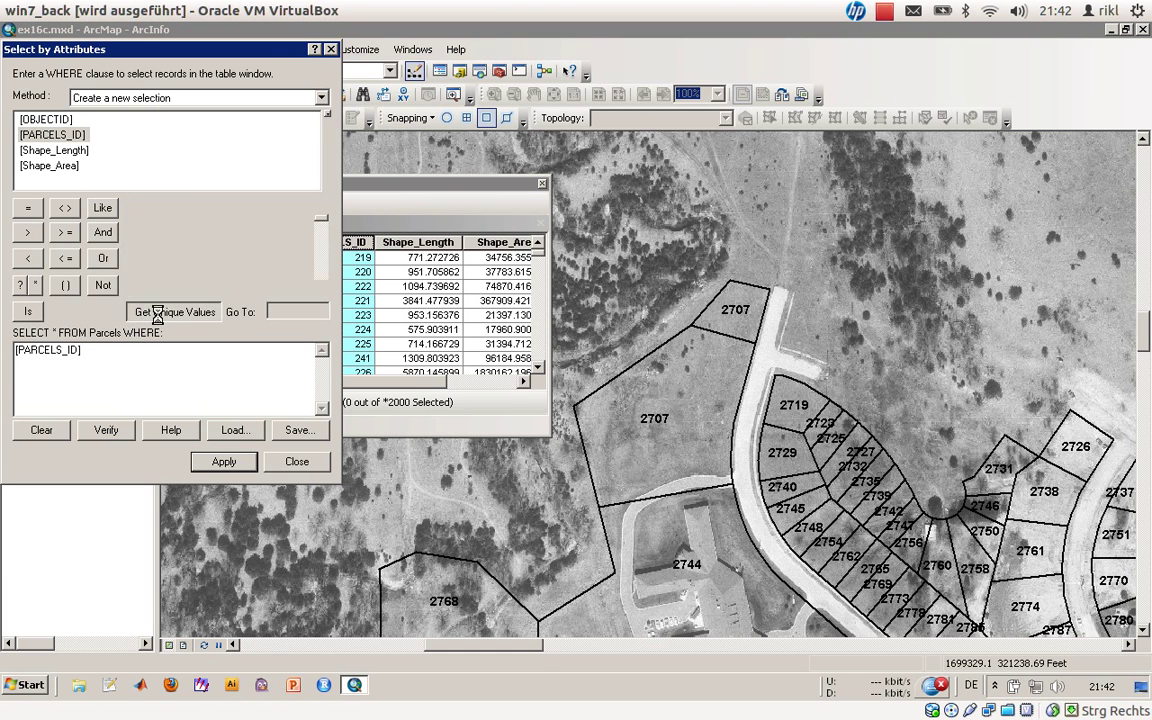
scroll(292, 205, "down", 20)
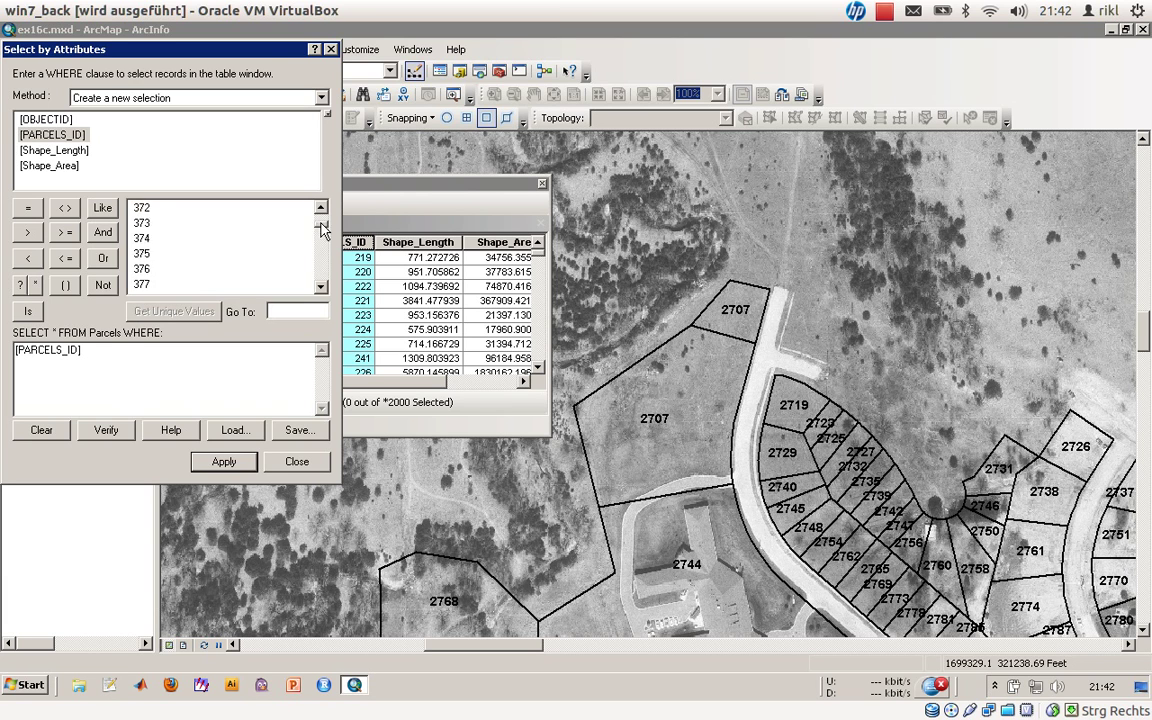
left_click(97, 349)
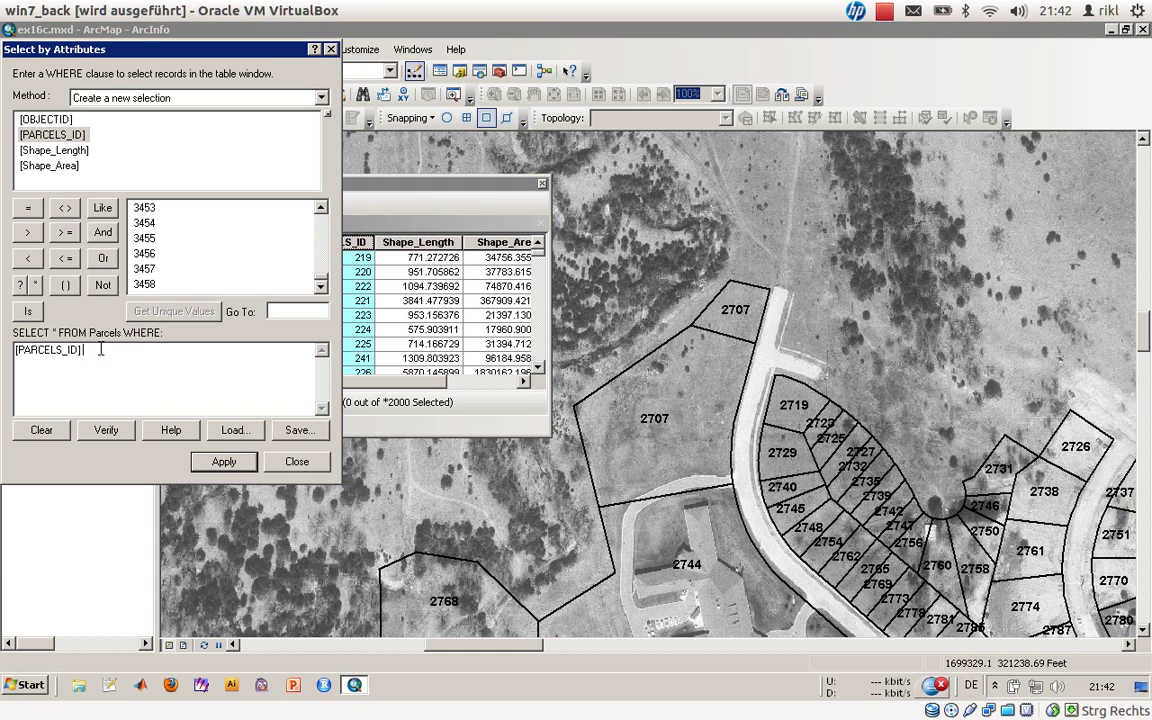
left_click(30, 208)
type("270")
double_click(148, 253)
left_click(222, 462)
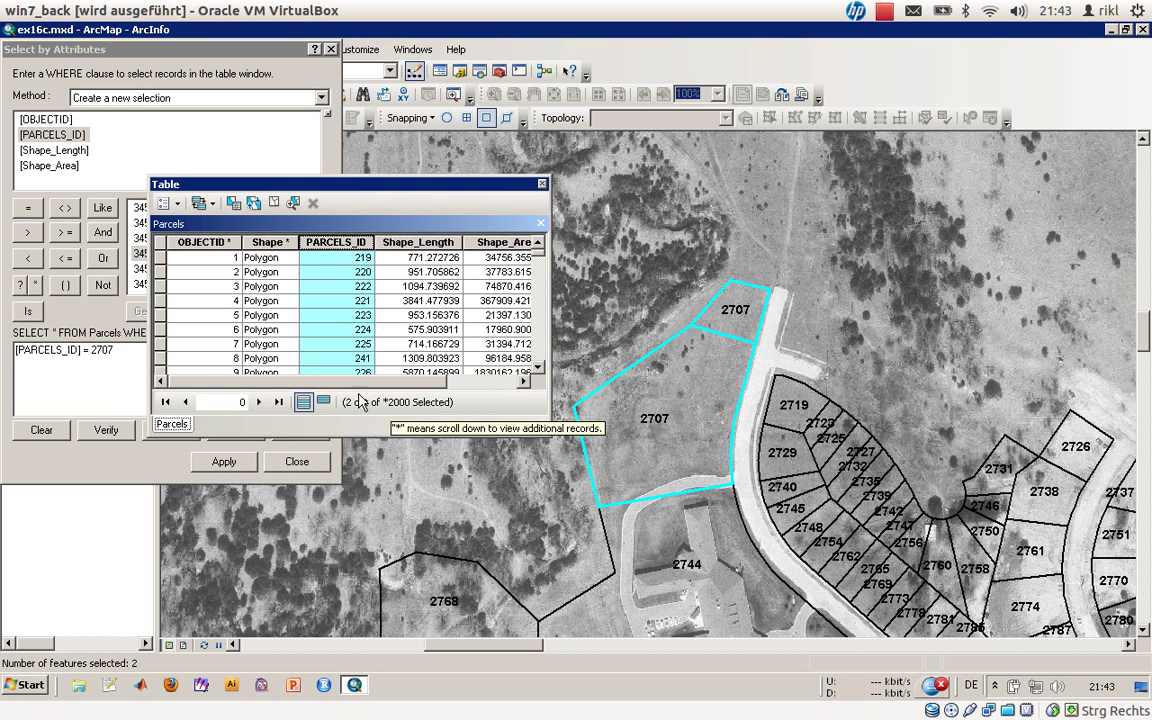
Show only the selected records, OBJECTIDs 3472 and 3473, in the Parcels table
left_click(323, 402)
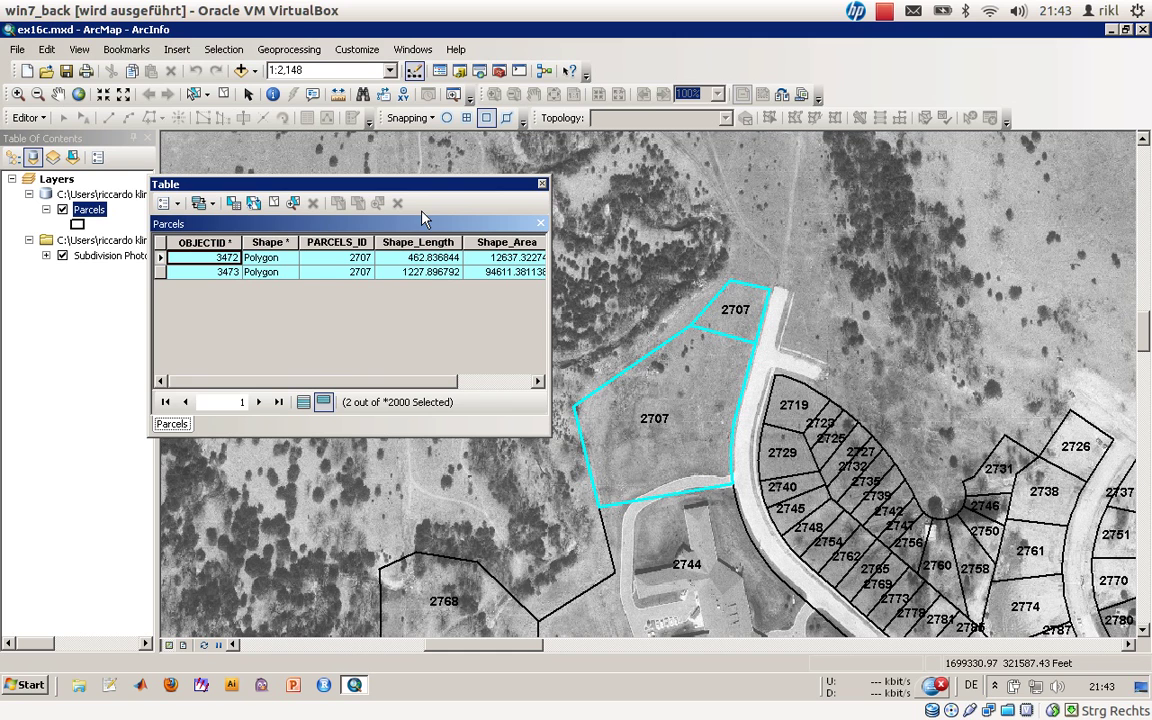
Start an edit session and retype 2707 in the selected records' PARCELS_ID cells
left_click(30, 118)
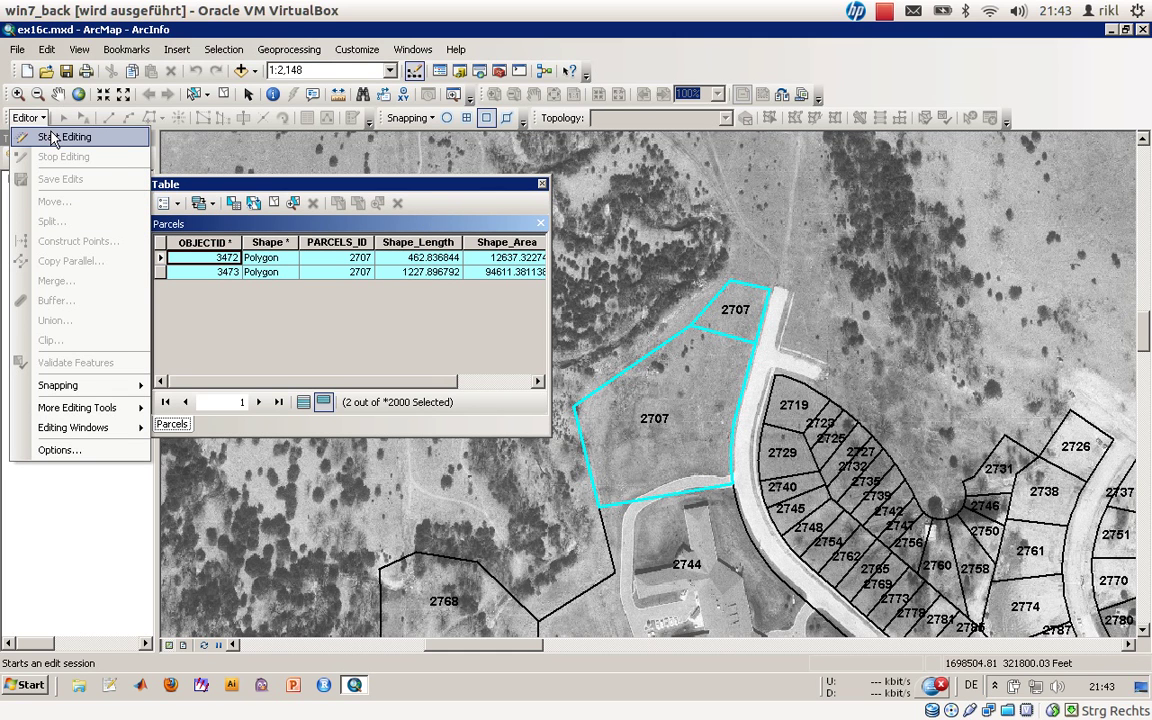
left_click(52, 138)
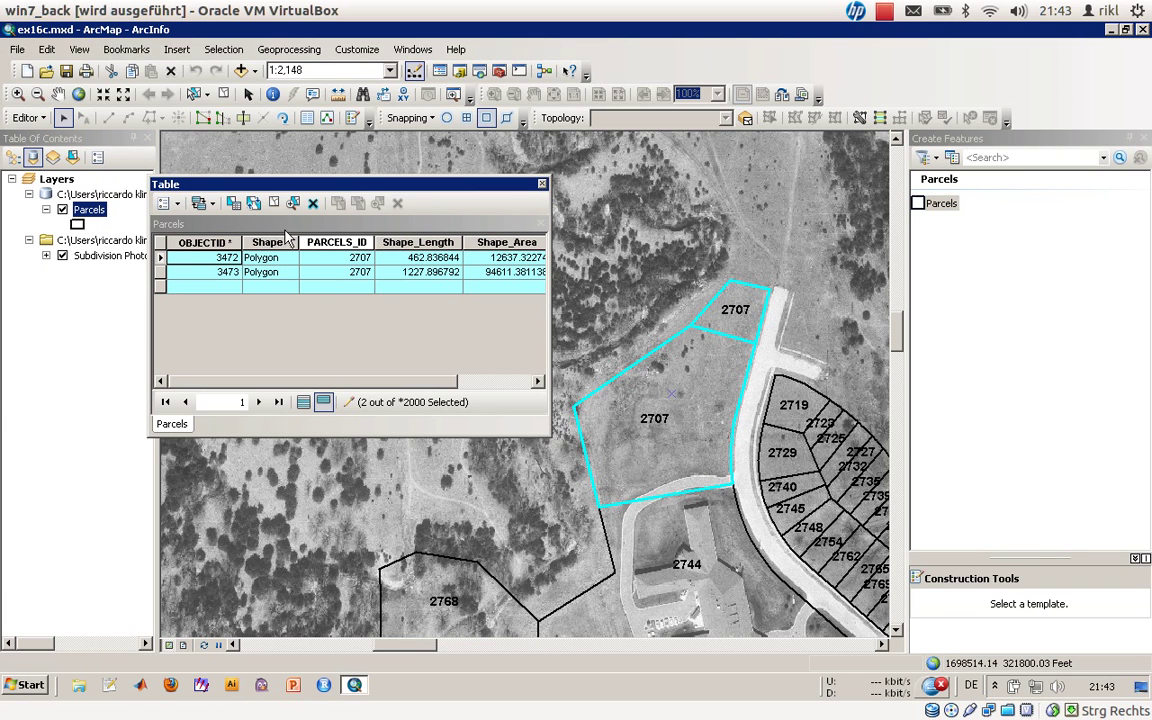
left_click(430, 258)
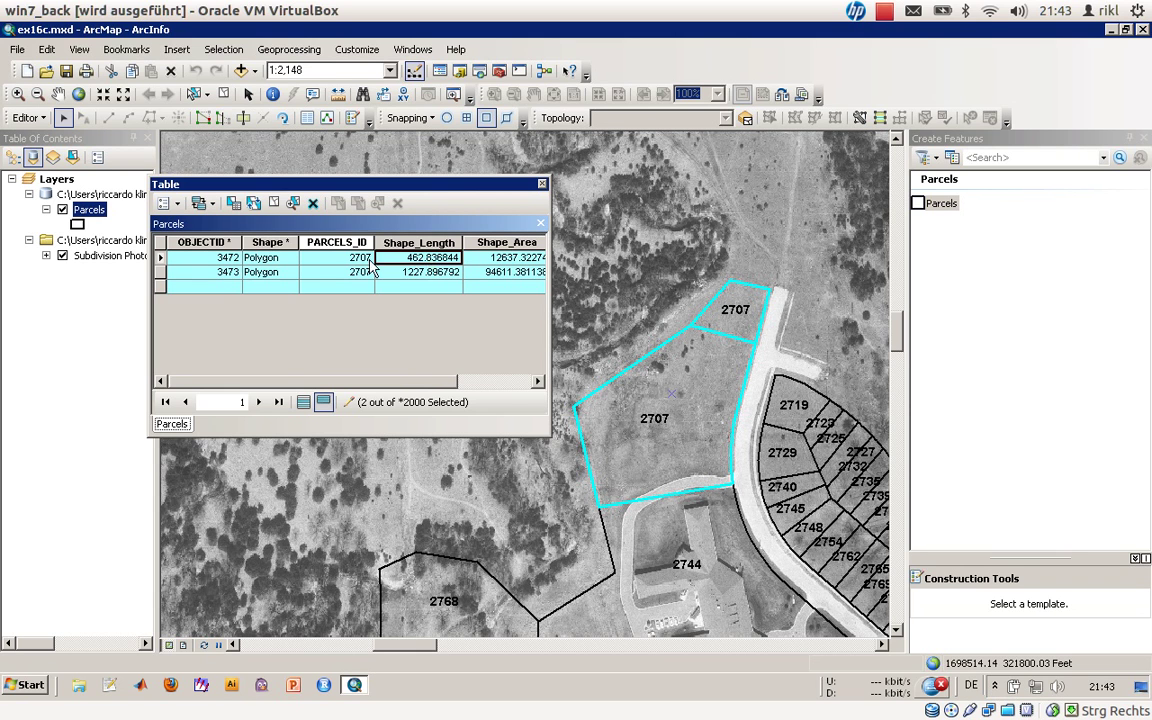
left_click(338, 258)
type("2707")
left_click(351, 274)
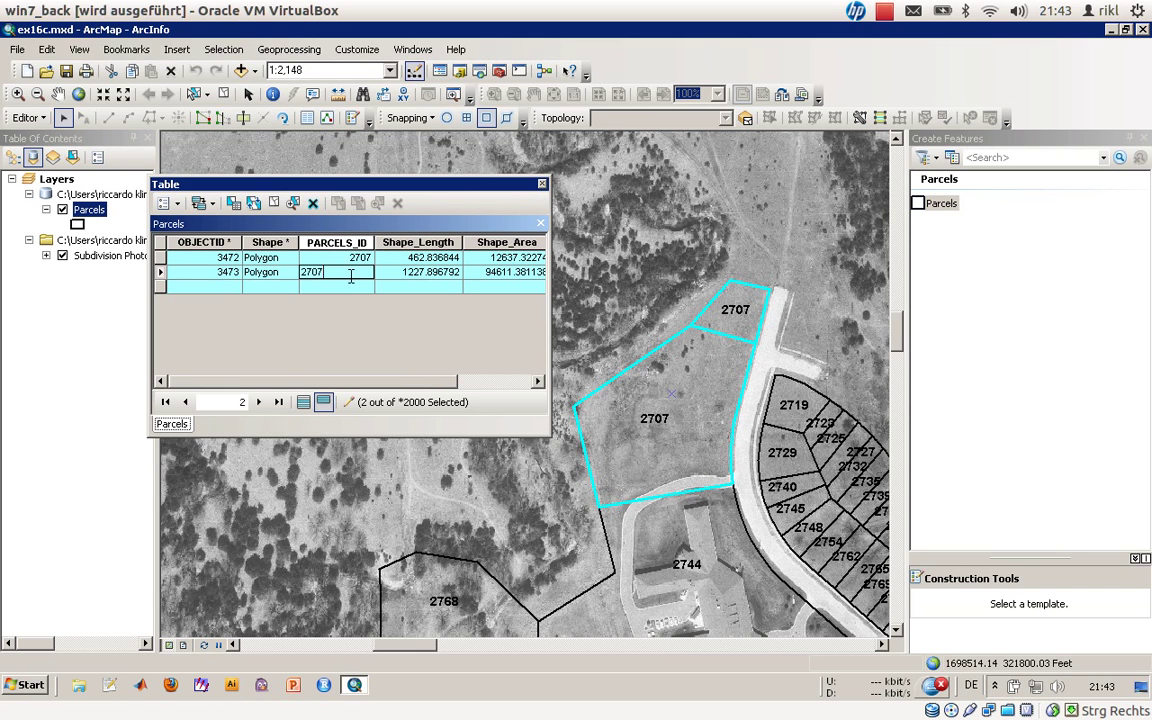
left_click(380, 257)
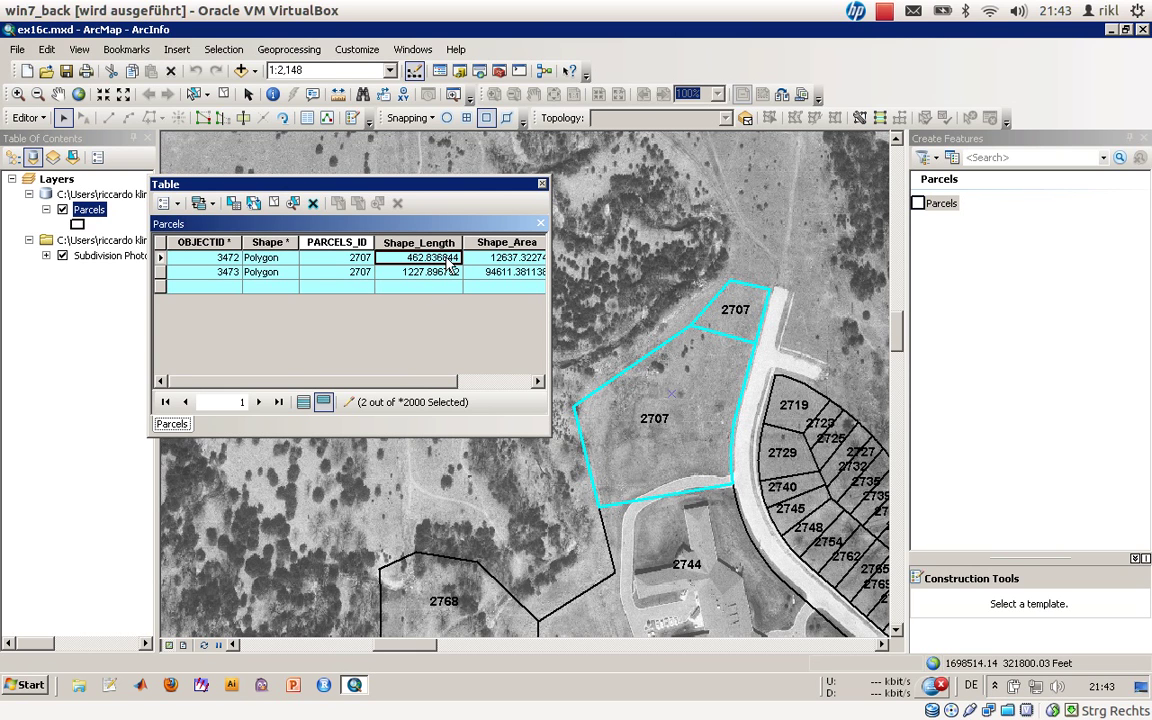
key("Tab")
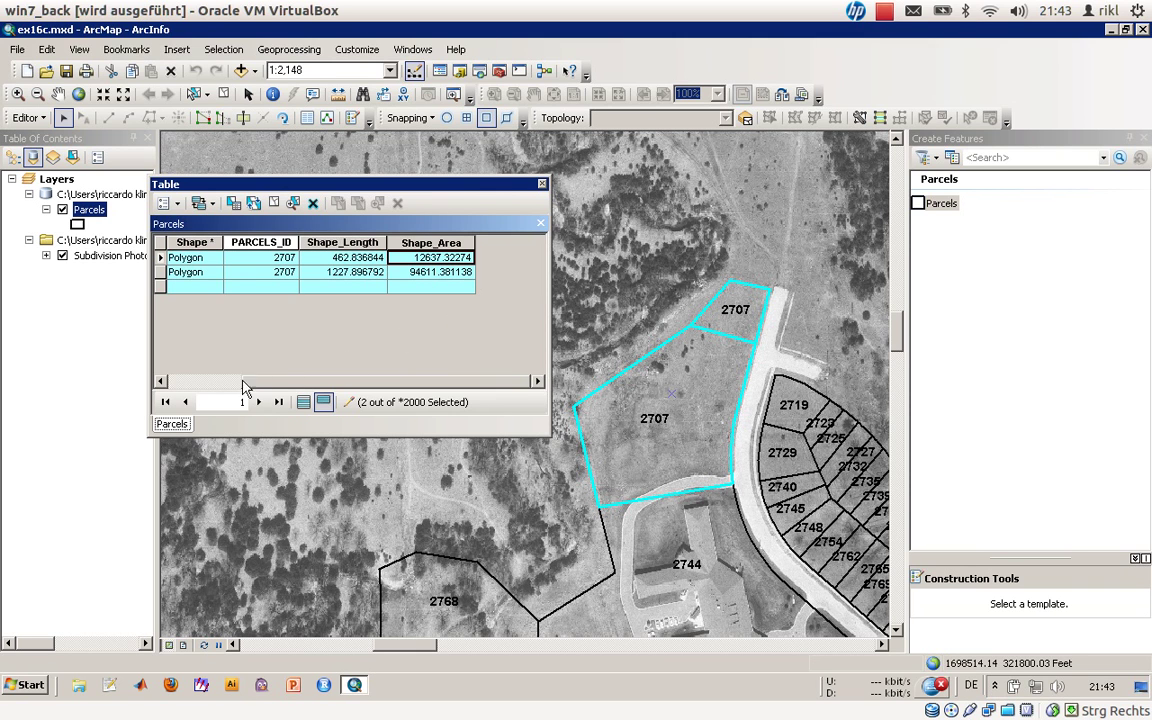
left_click(277, 257)
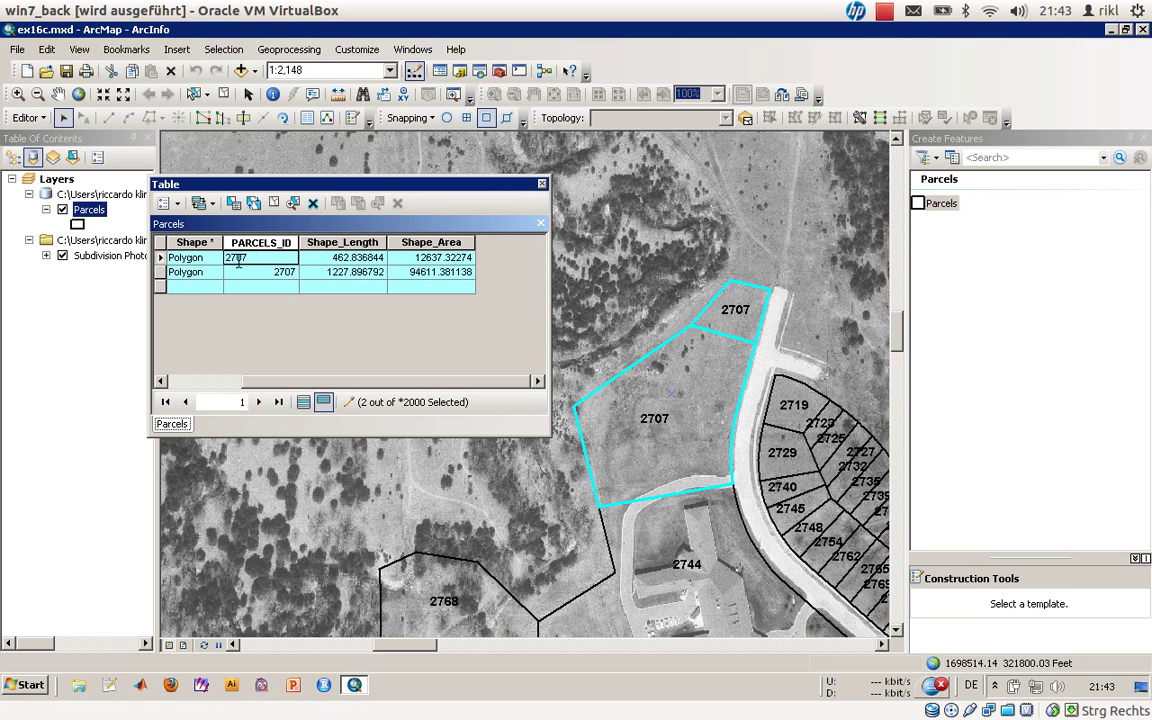
Highlight each selected record's parcel on the map in turn
left_click(160, 257)
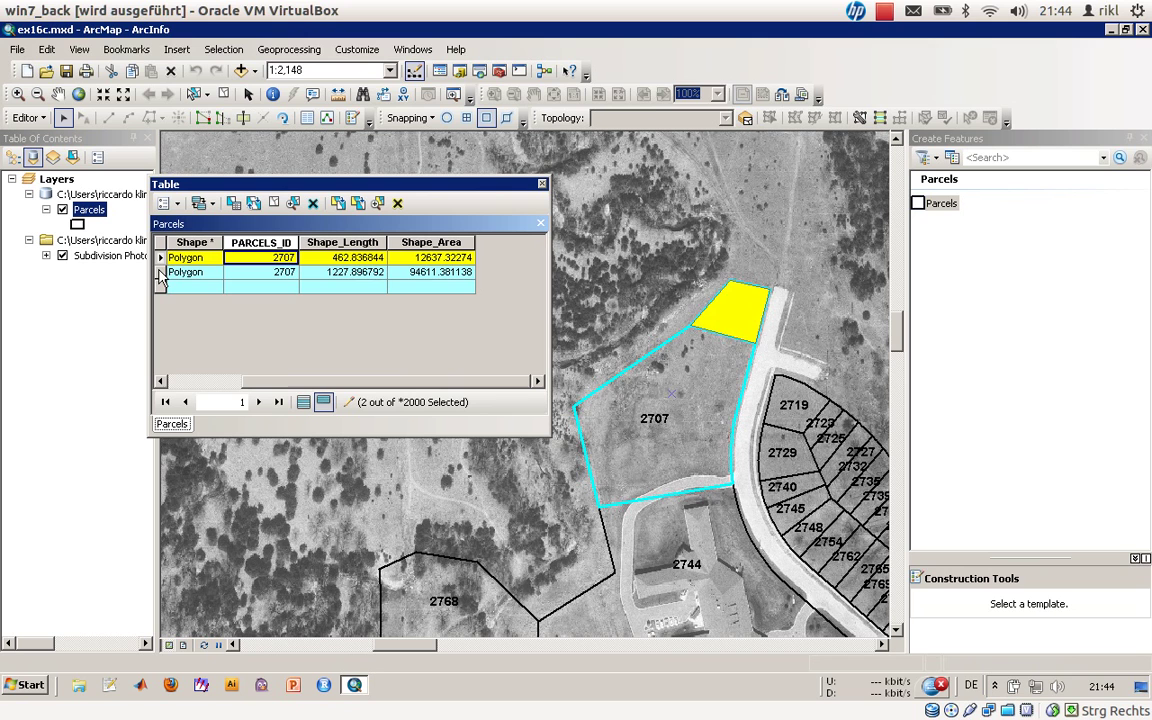
left_click(160, 272)
left_click(160, 258)
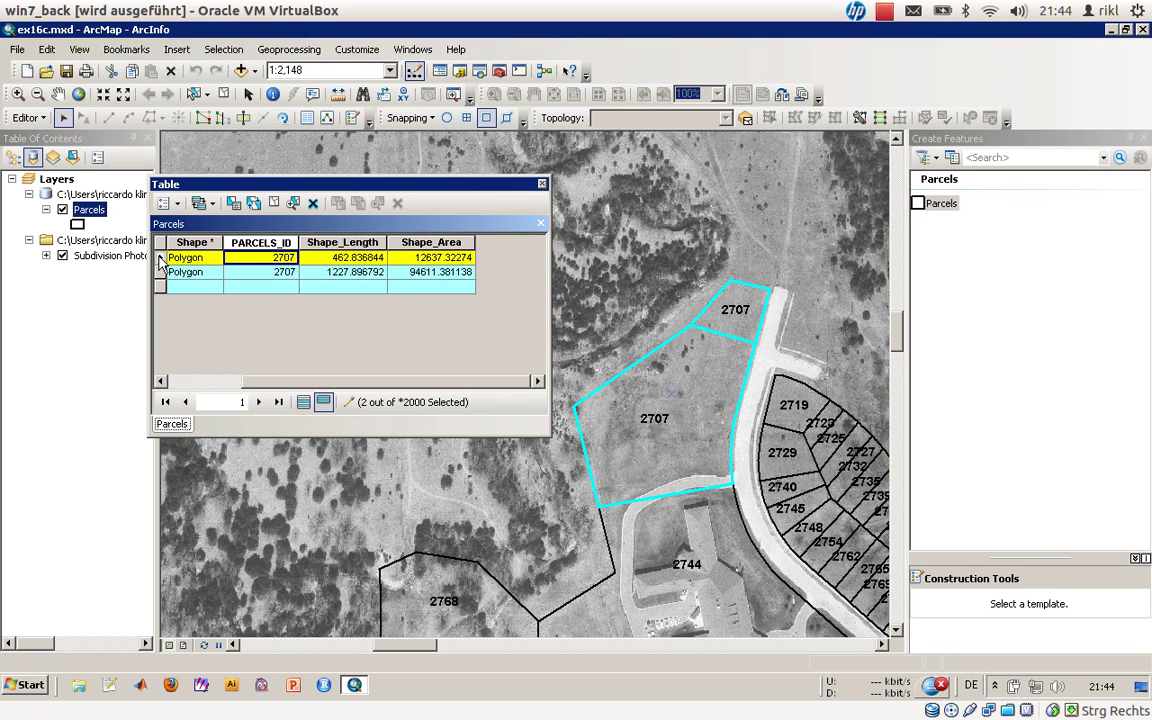
Change the first record's PARCELS_ID to 4001 and select parcel 4001 on the map
left_click(275, 258)
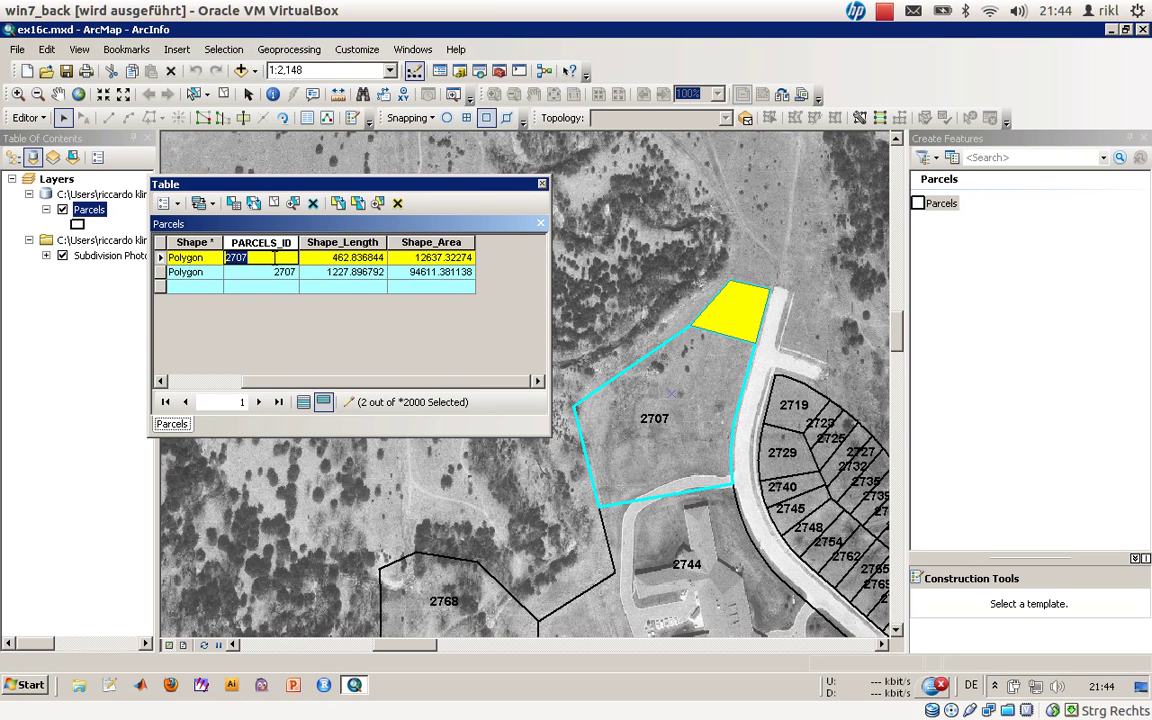
type("4")
type("001")
key("Return")
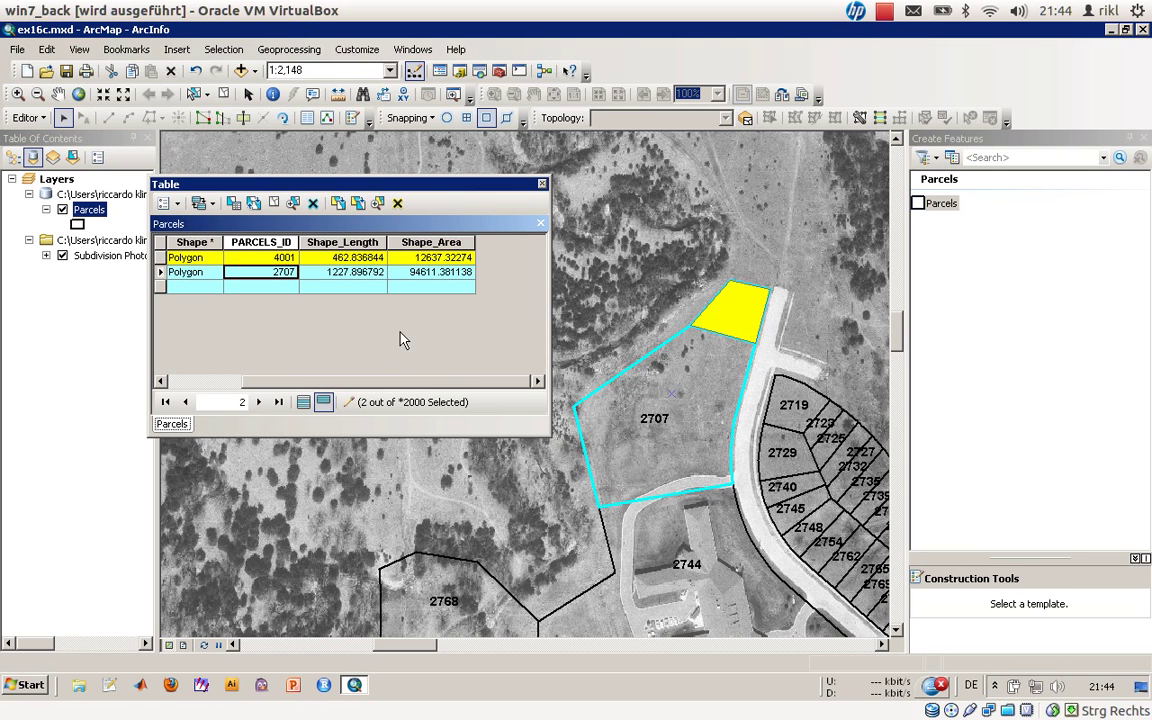
left_click(724, 410)
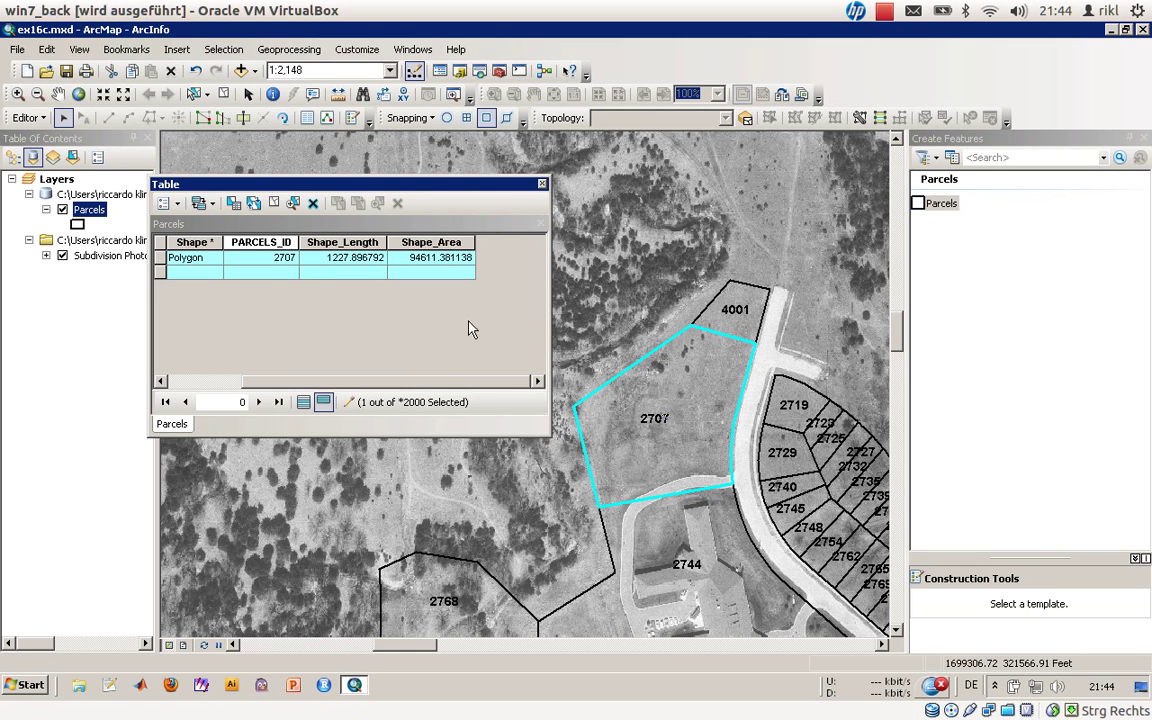
left_click(738, 322)
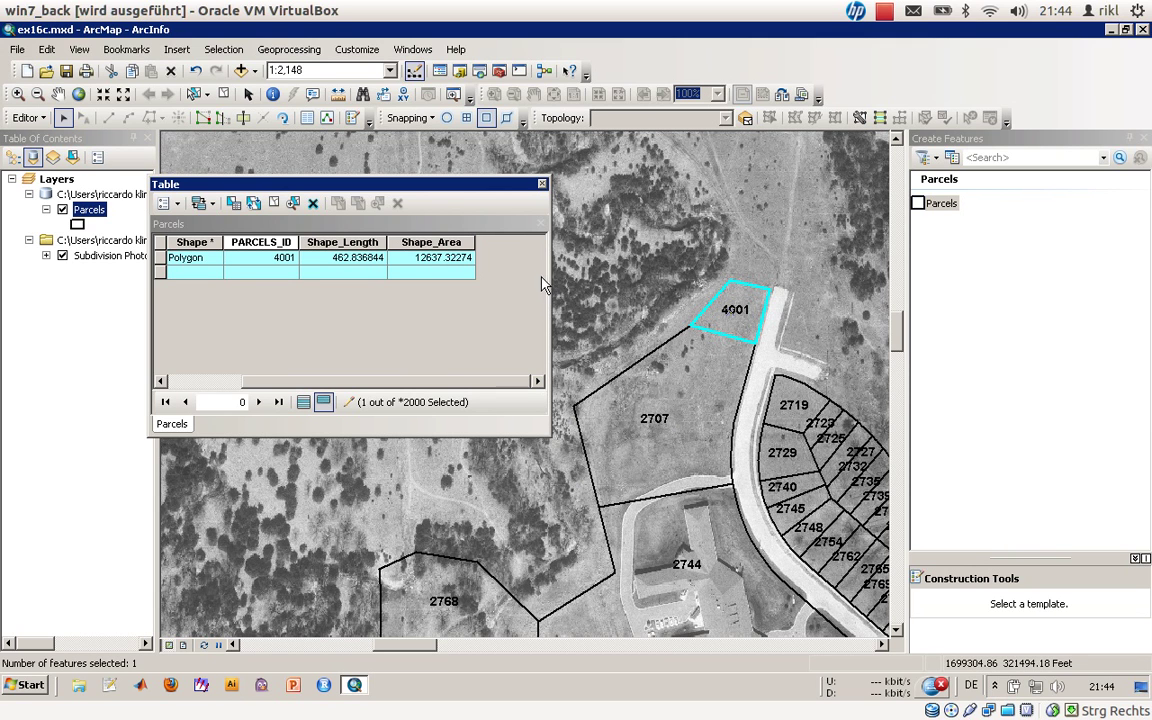
Close the attribute table and choose Stop Editing to end the edit session
left_click(542, 185)
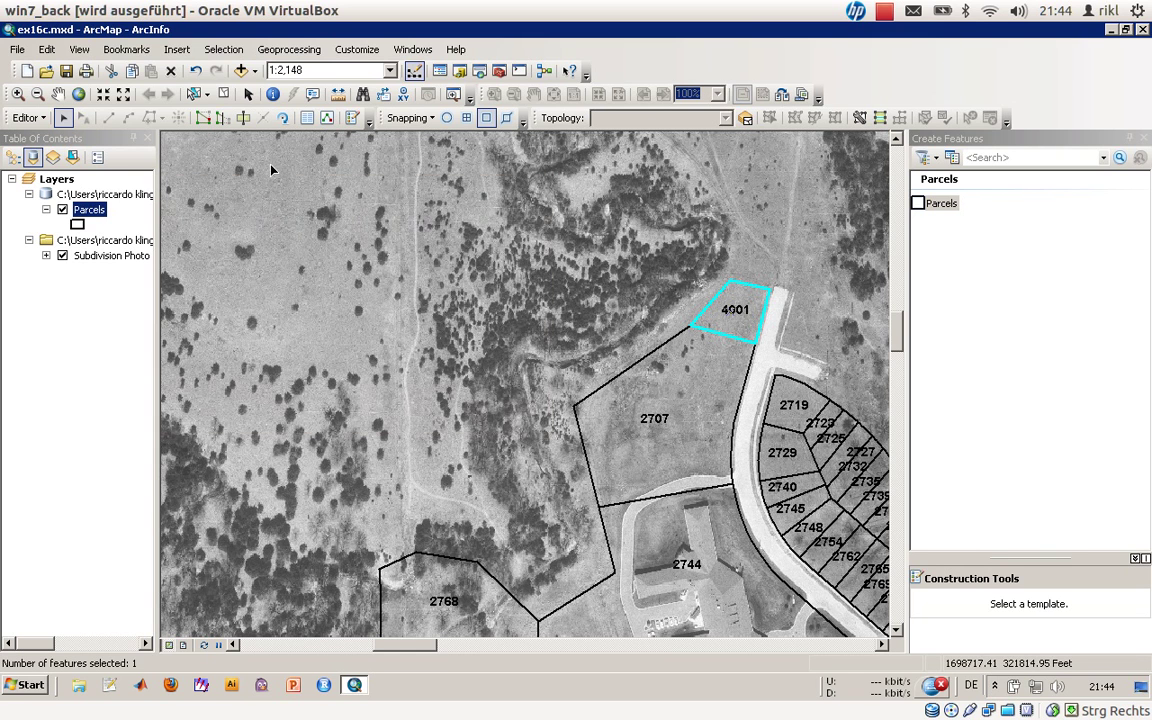
left_click(38, 123)
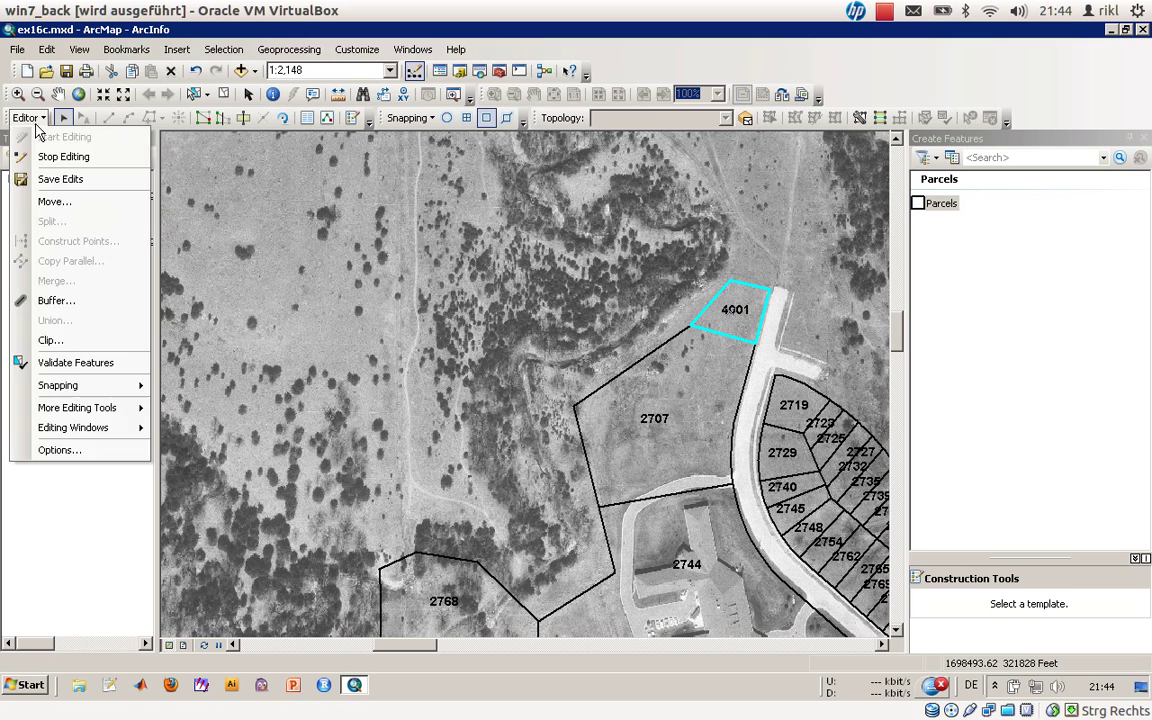
left_click(37, 122)
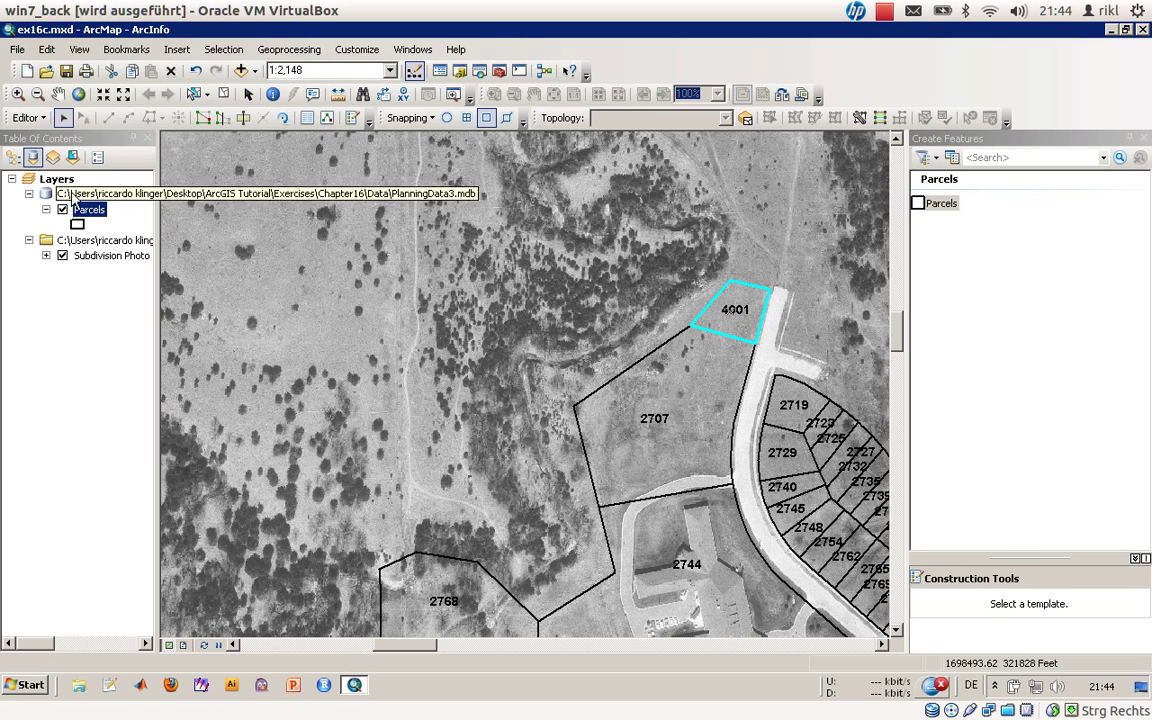
left_click(38, 119)
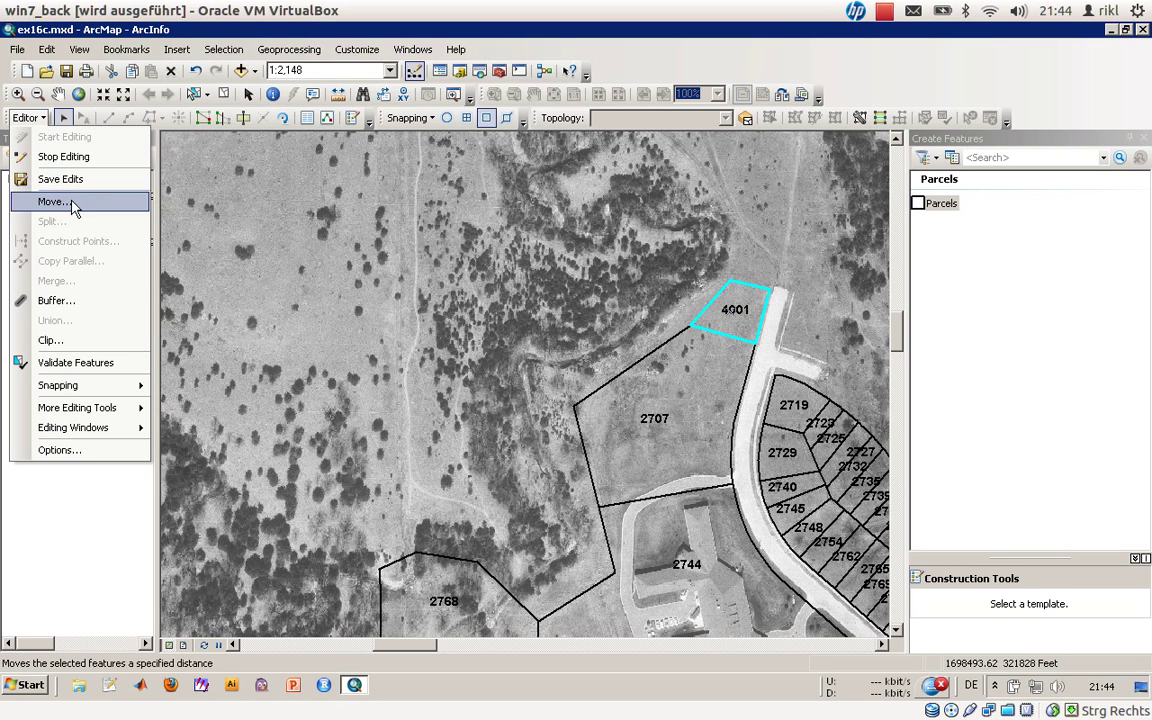
left_click(30, 118)
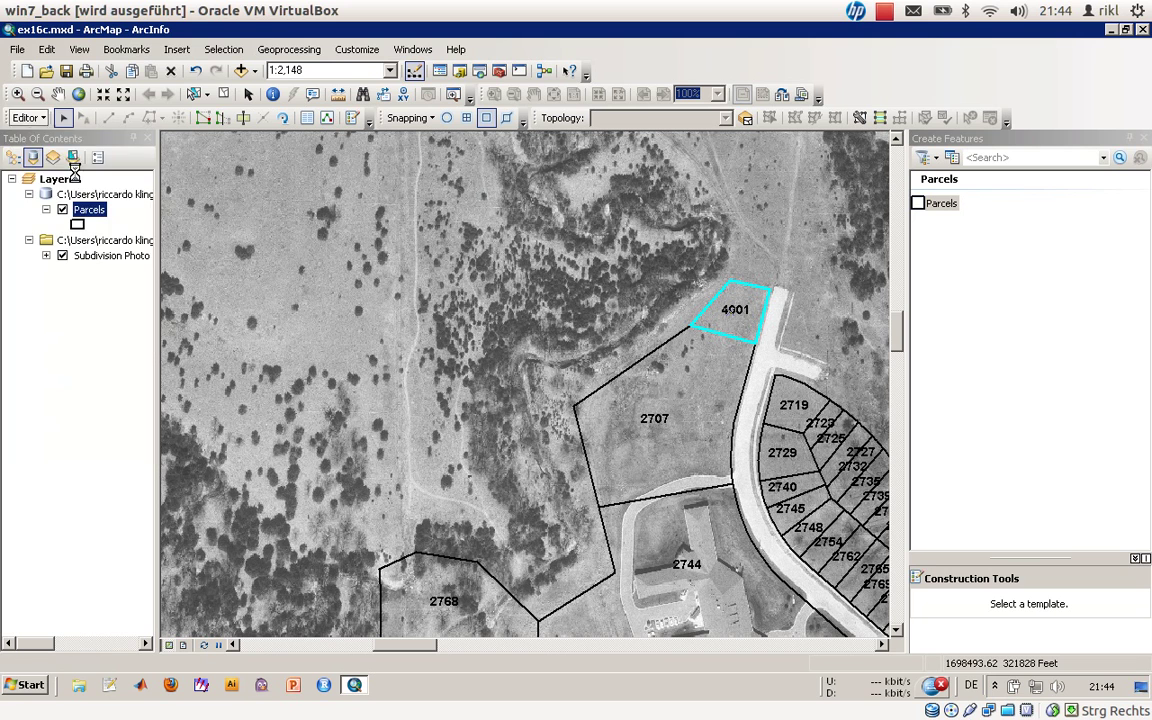
left_click(30, 118)
left_click(60, 158)
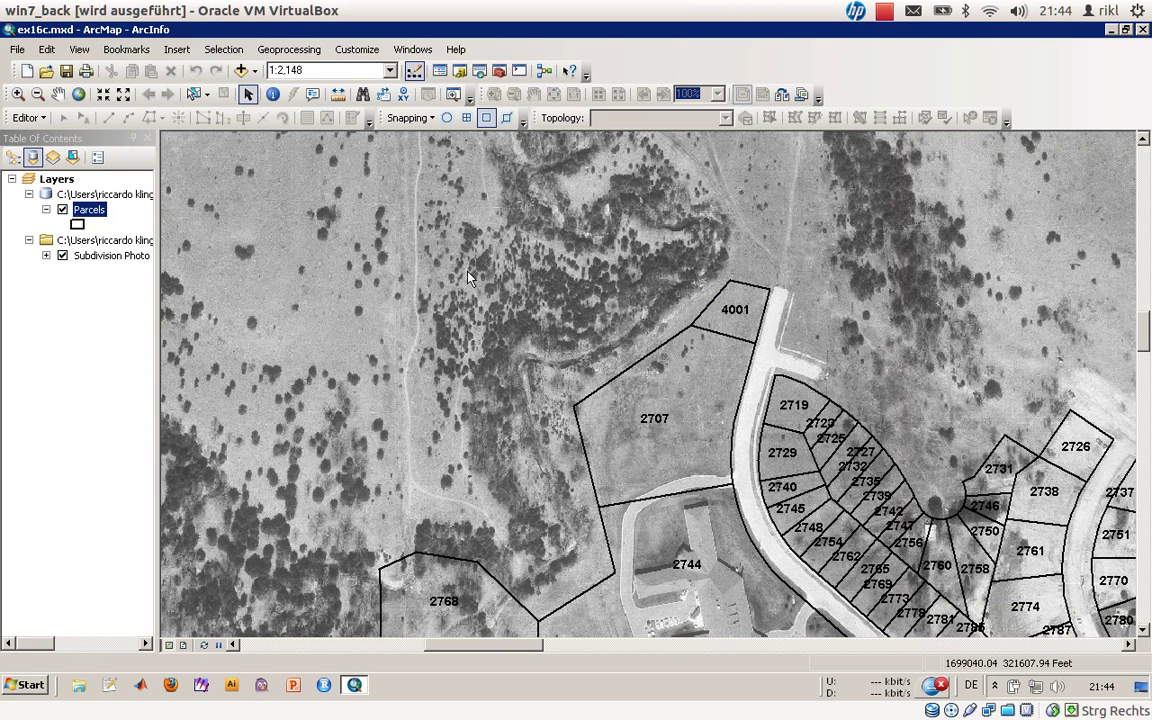
right_click(90, 210)
Reopen the Parcels attribute table and make sure no edit session is running before adding fields
left_click(132, 266)
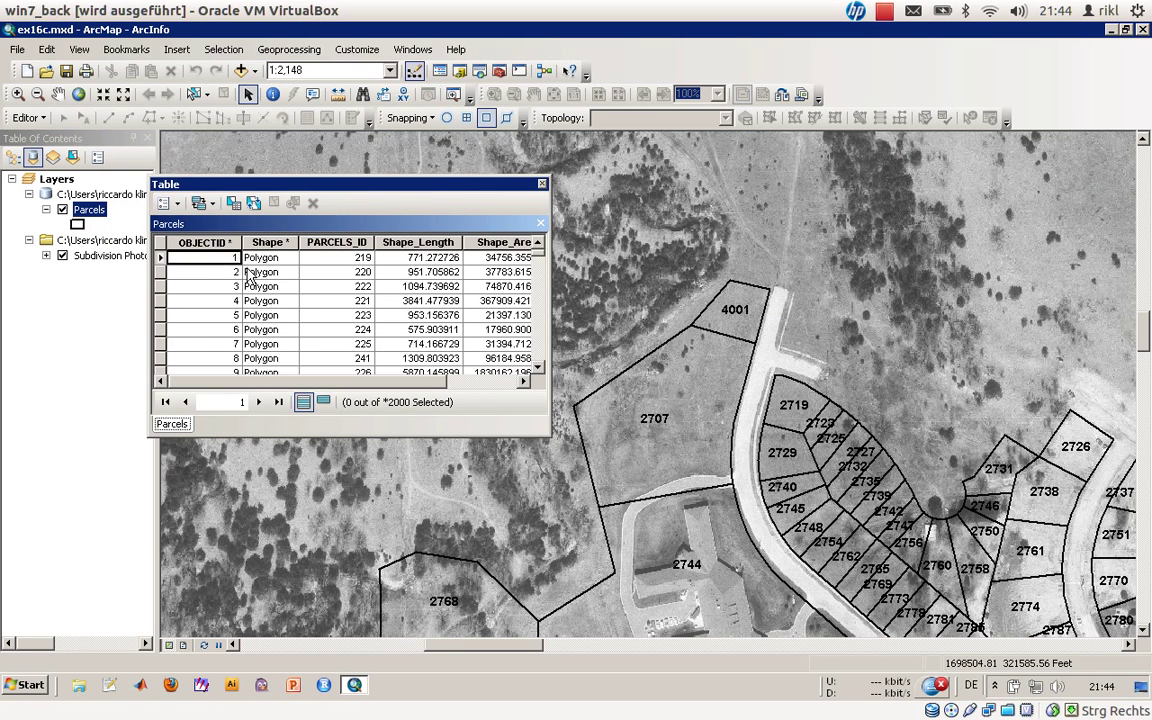
left_click(177, 204)
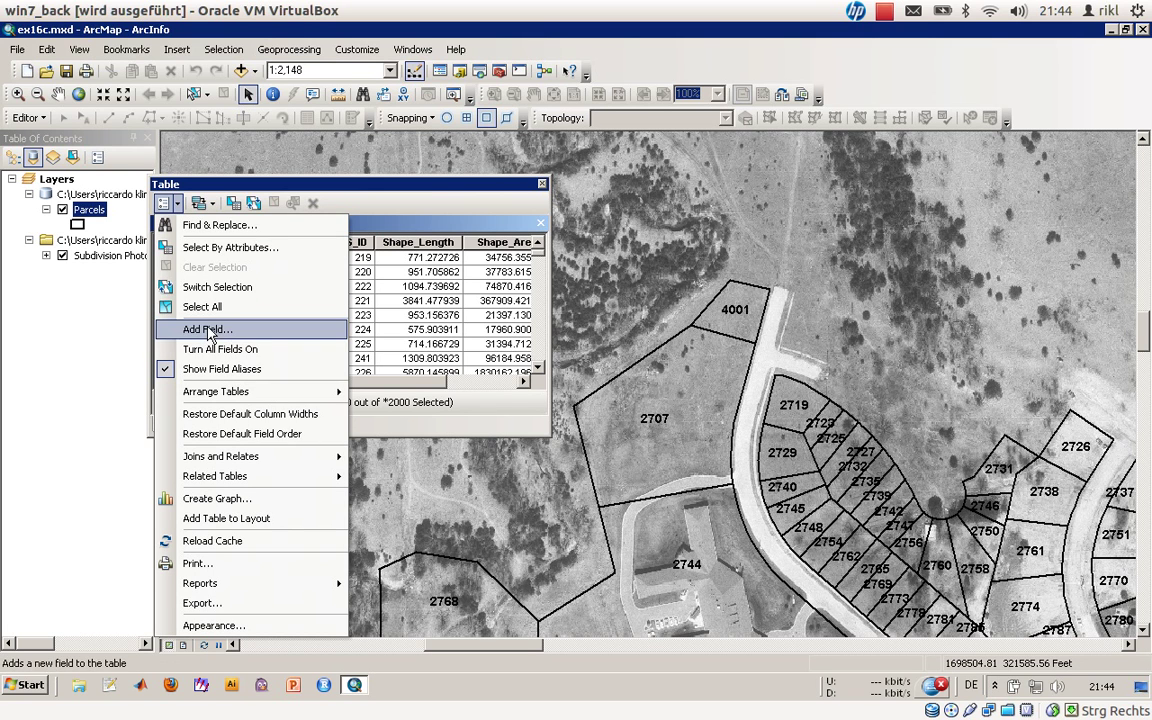
left_click(38, 117)
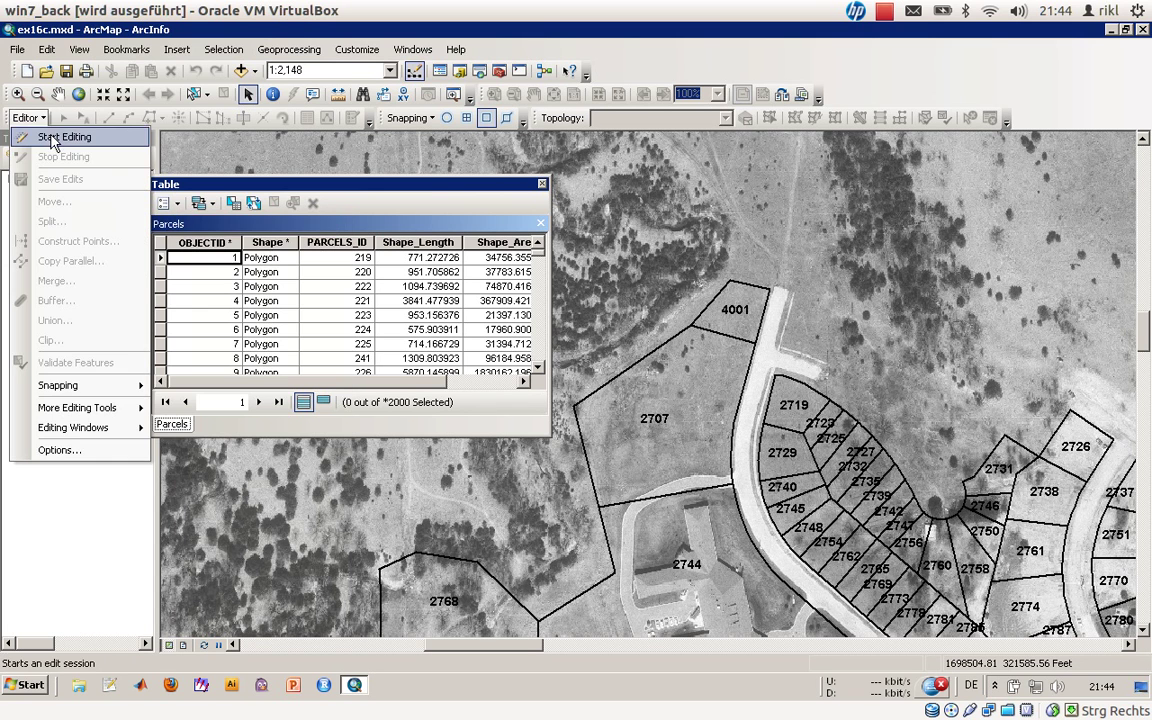
left_click(58, 138)
left_click(168, 203)
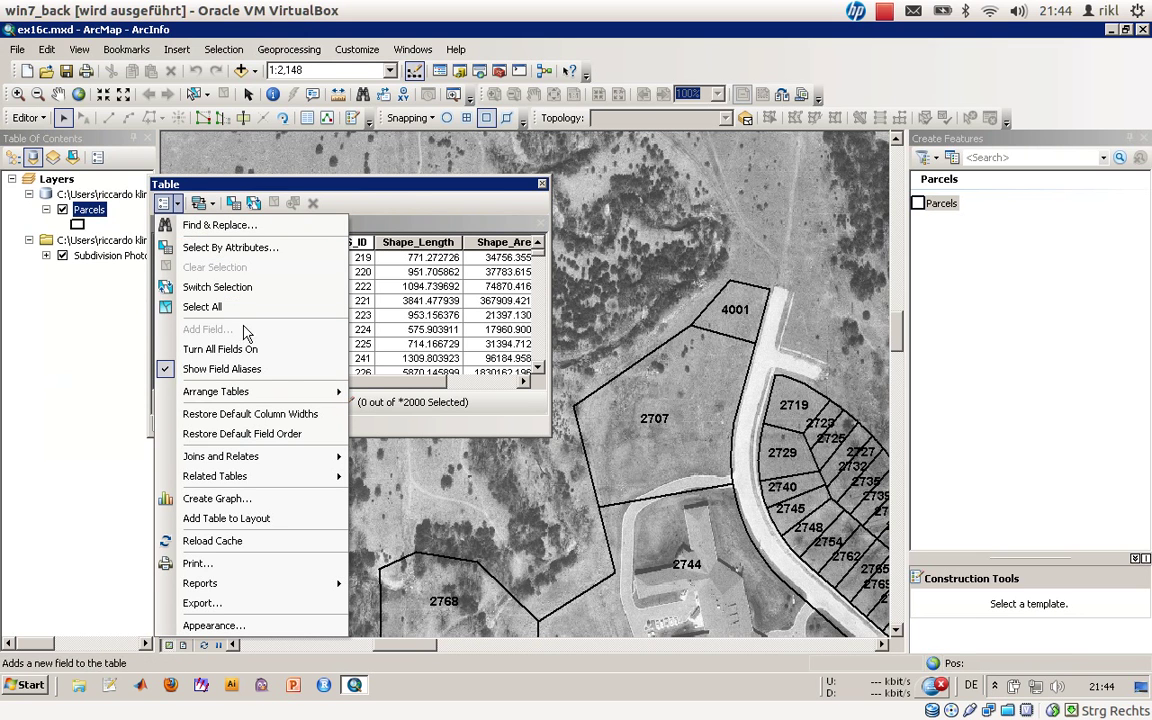
left_click(441, 193)
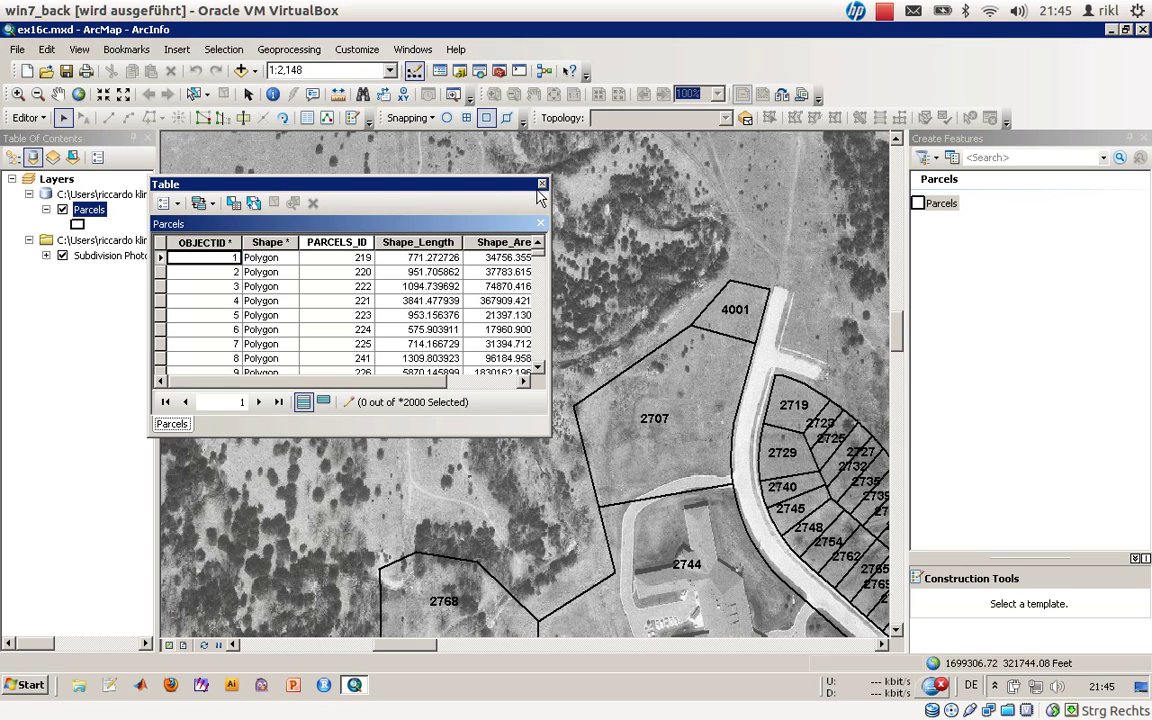
left_click(40, 118)
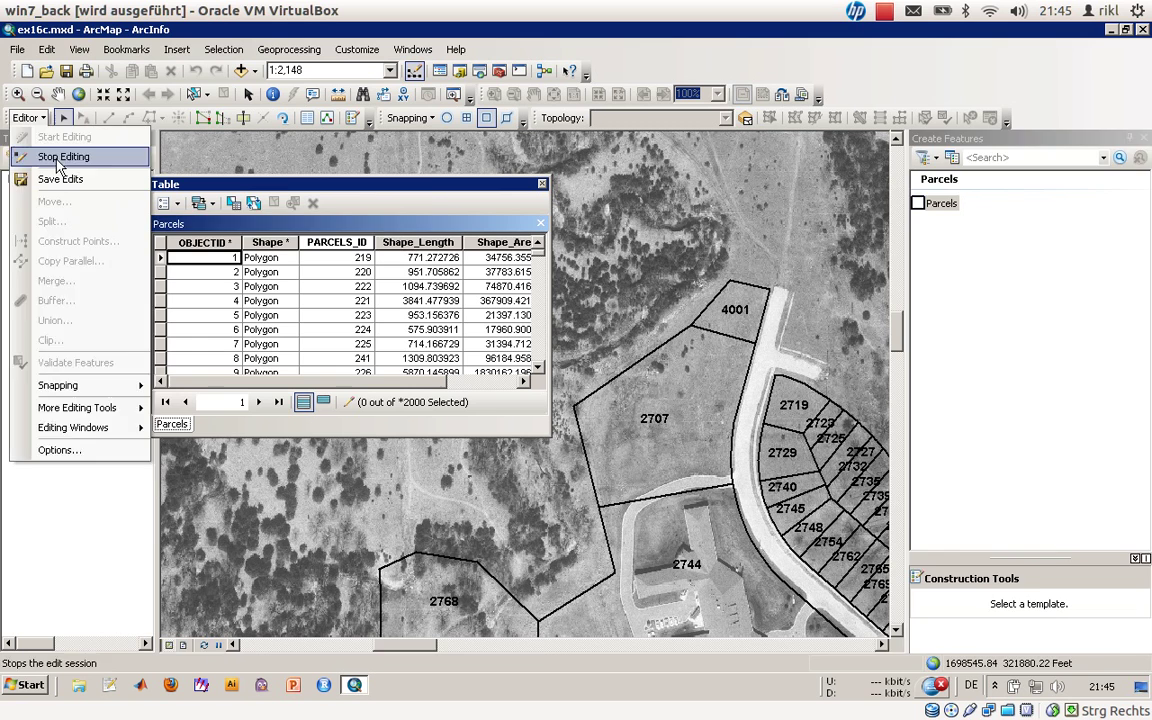
left_click(63, 157)
left_click(165, 203)
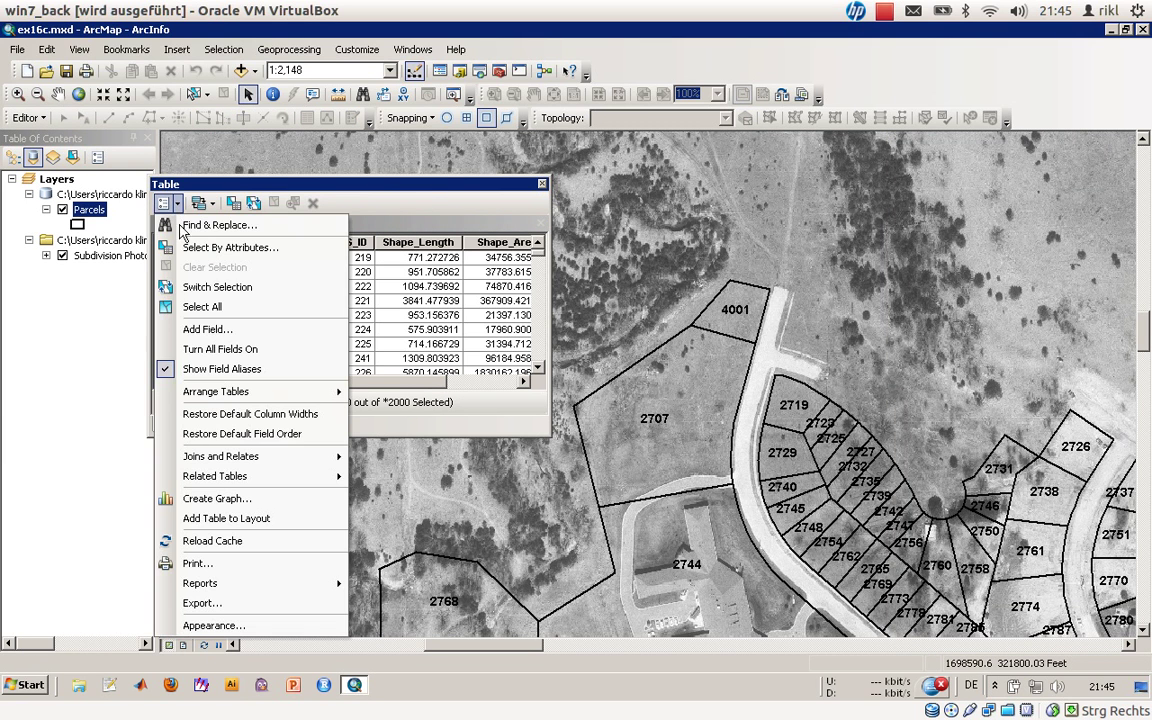
Start a new field named acres and set its type to Float
left_click(224, 332)
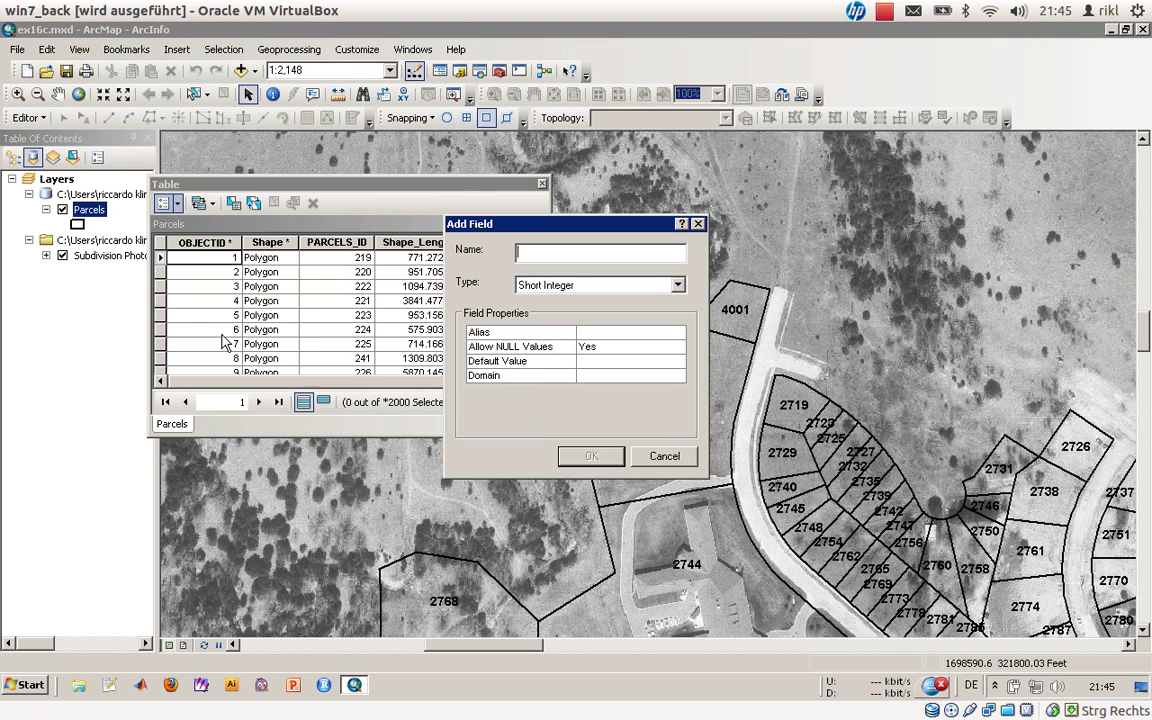
type("acres")
left_click_drag(575, 230, 667, 194)
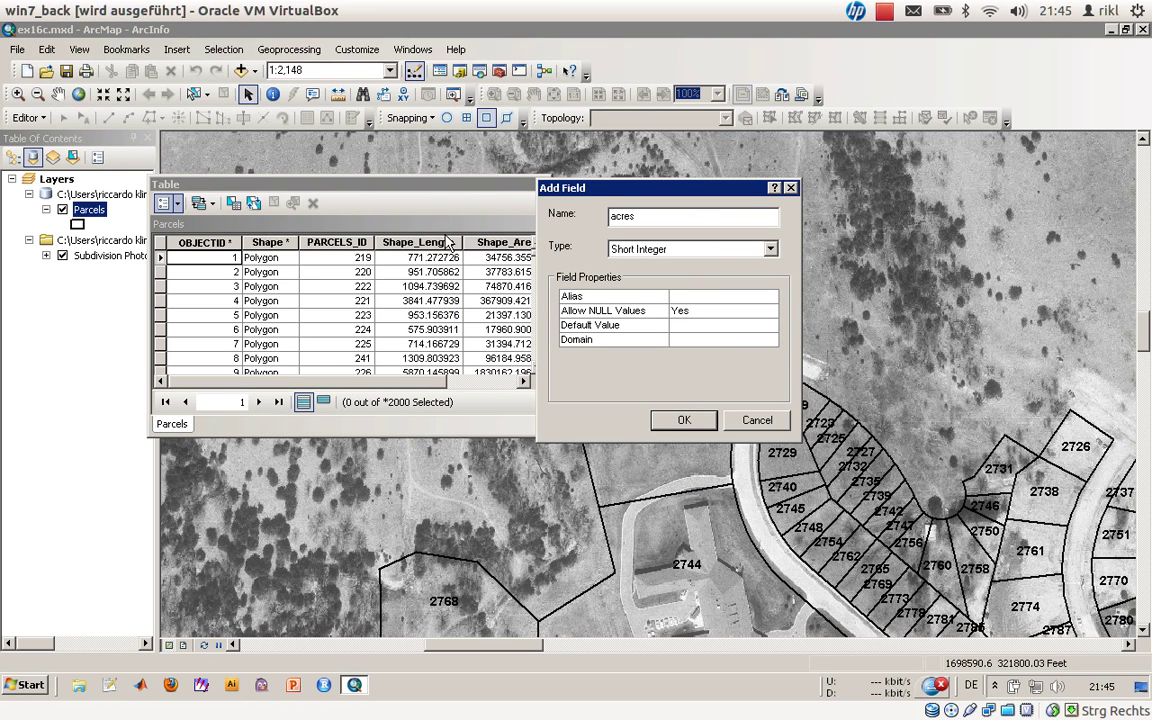
left_click(720, 249)
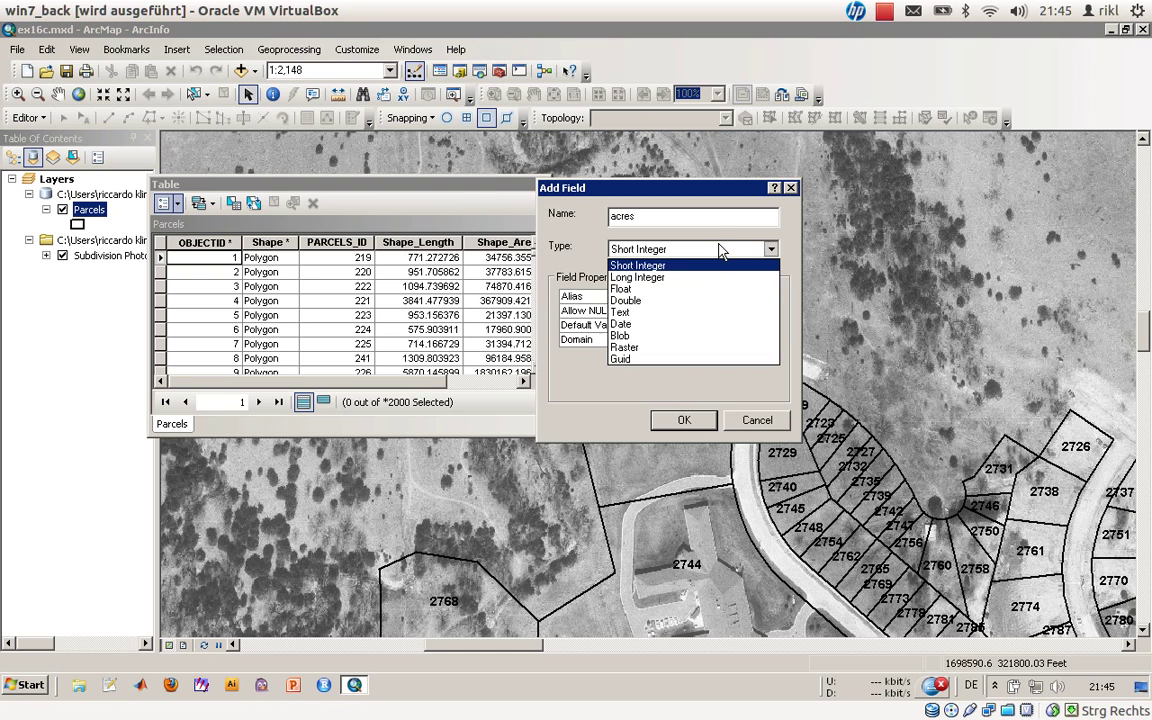
left_click(653, 264)
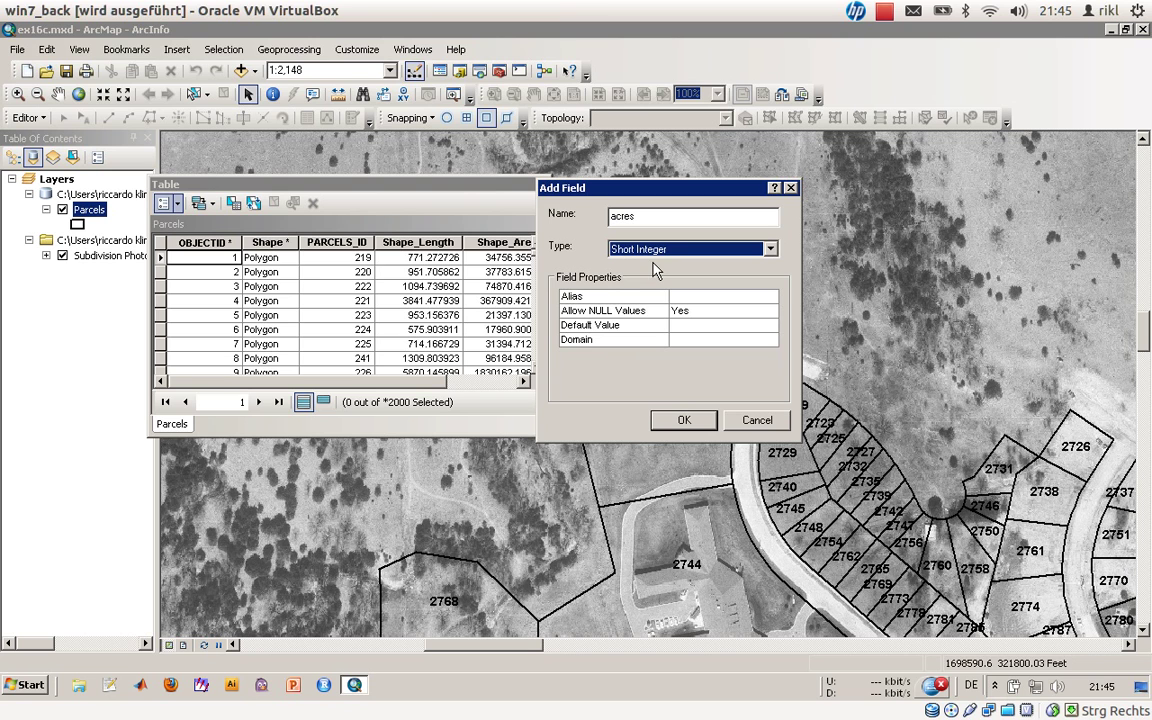
left_click(651, 255)
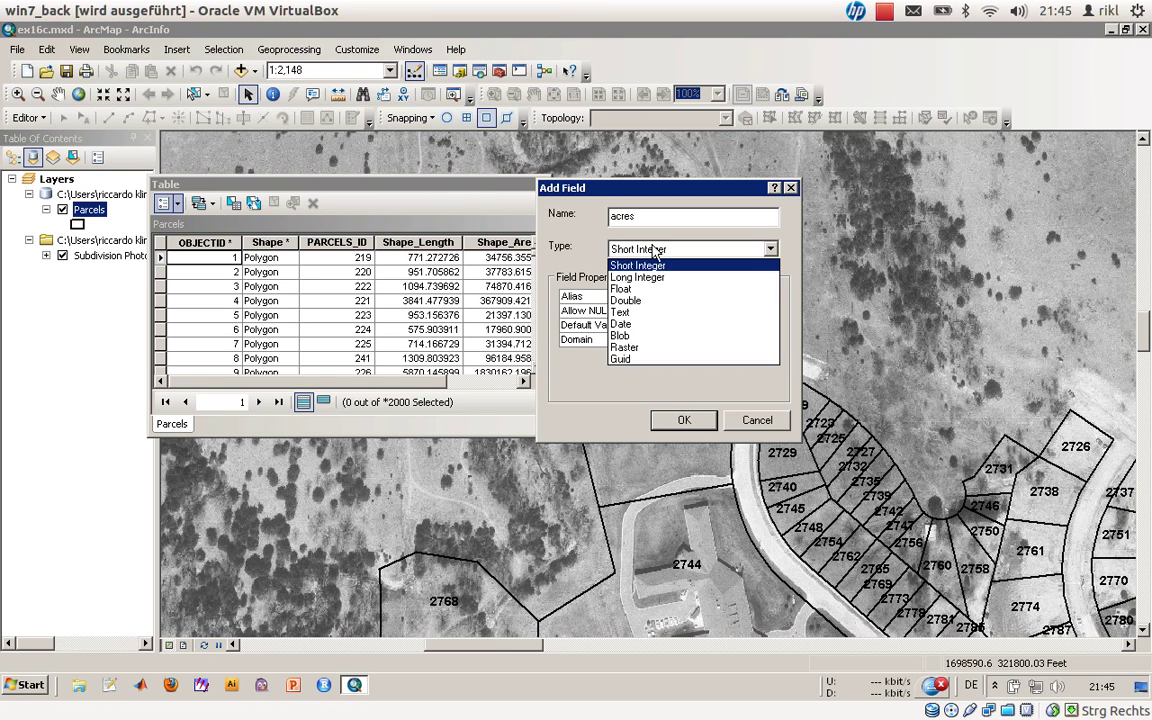
left_click(651, 291)
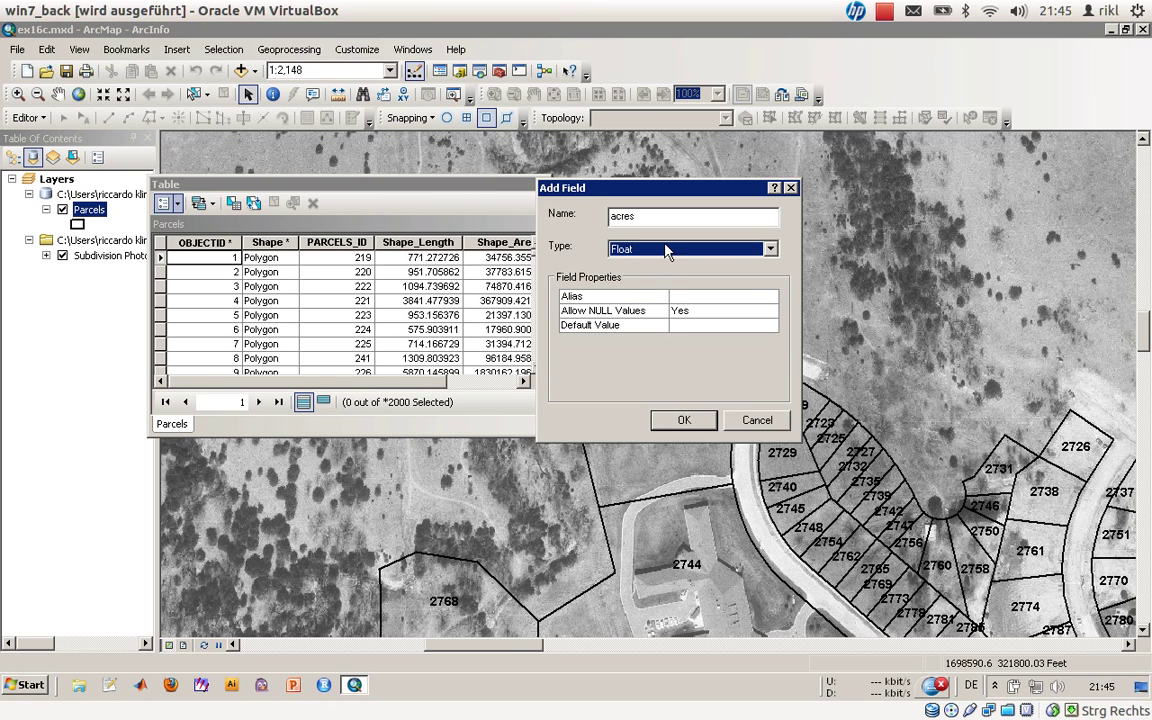
left_click(666, 250)
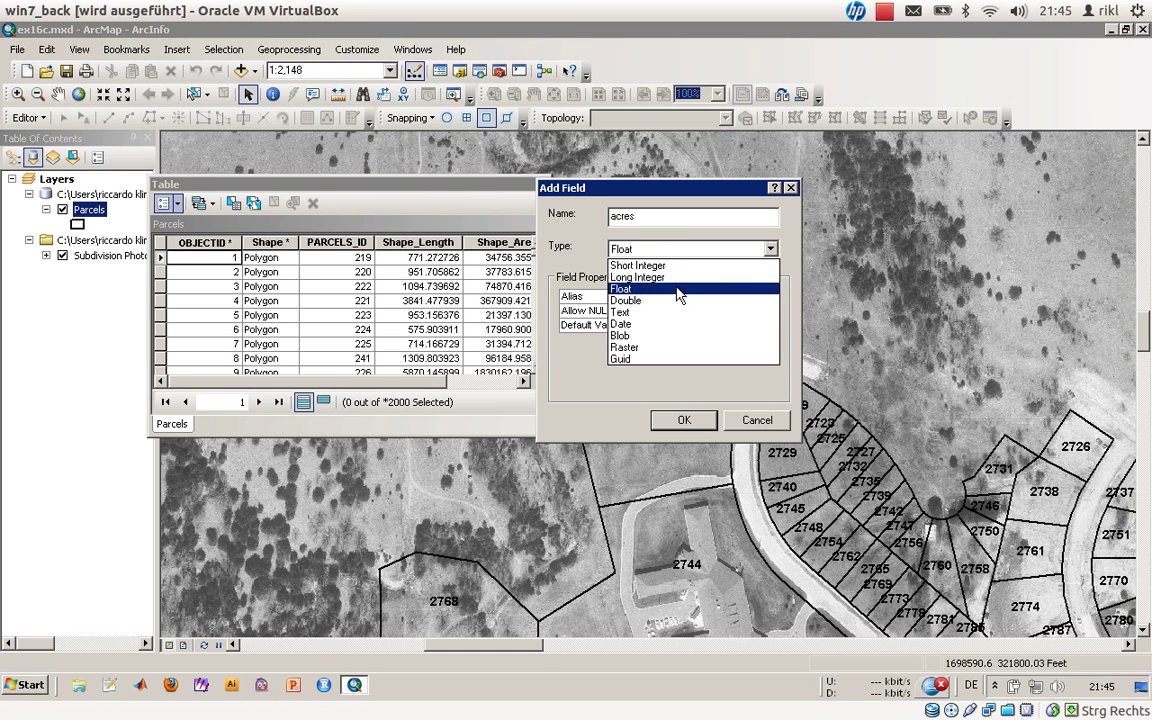
left_click(677, 290)
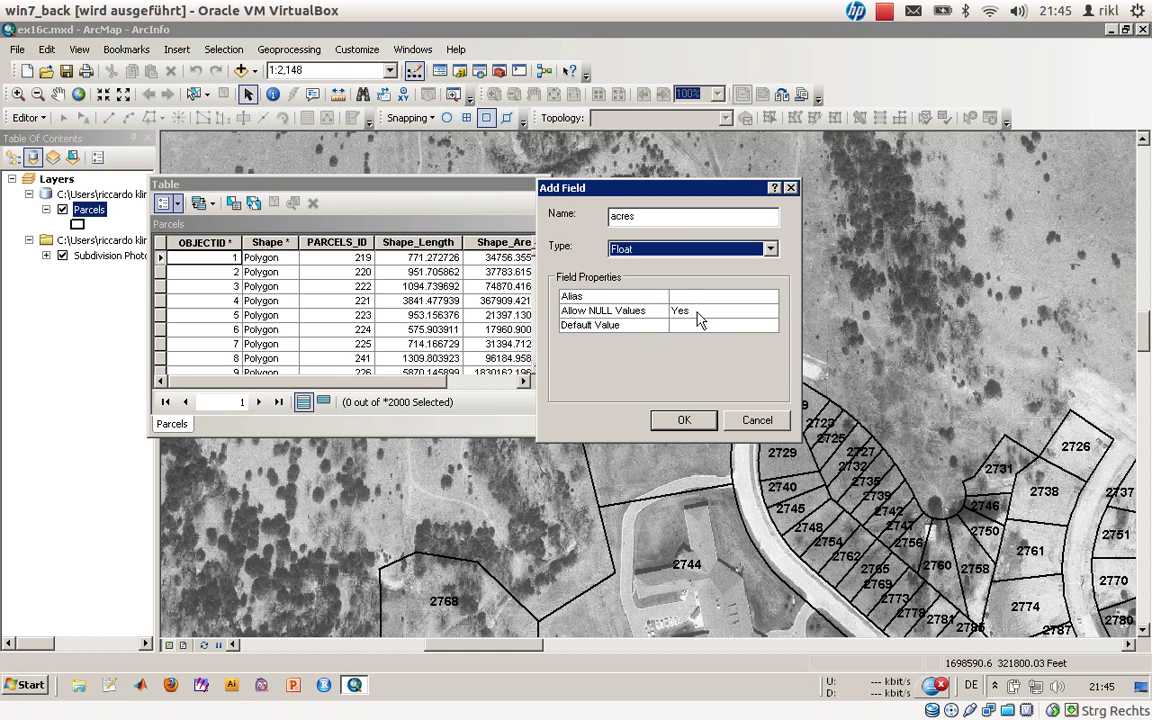
Capitalize the field name to Acres and confirm adding the field
left_click(690, 328)
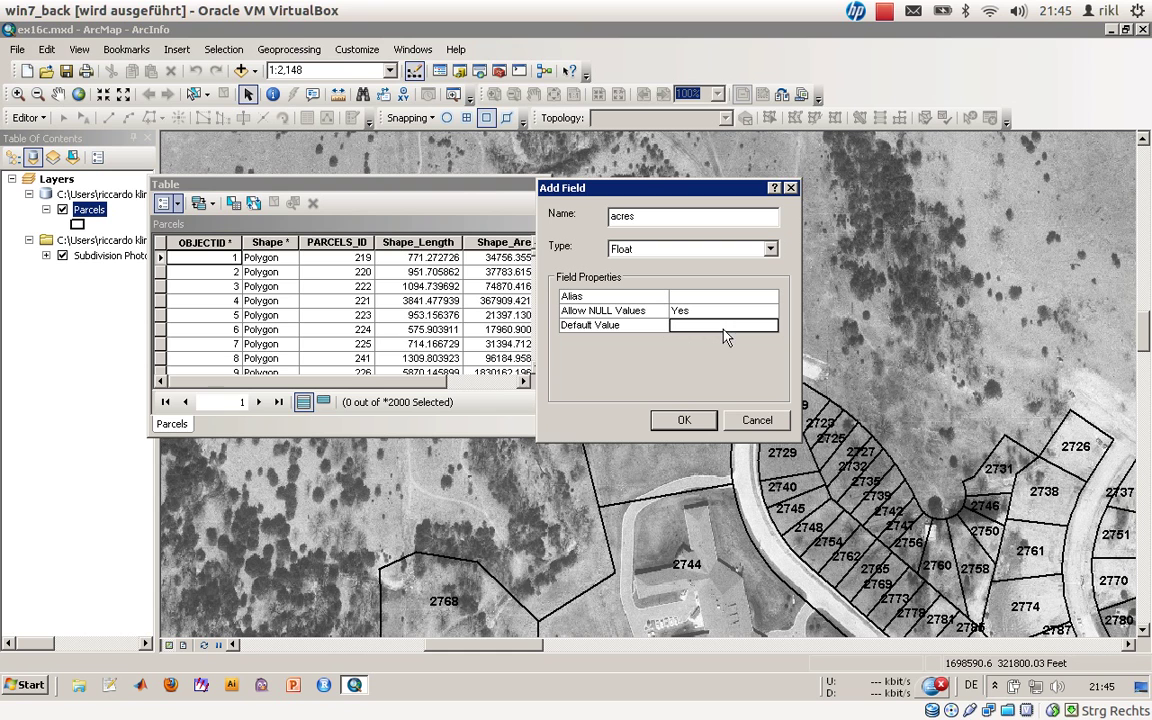
left_click(620, 216)
left_click(614, 216)
key("BackSpace")
type("A")
left_click_drag(596, 187, 680, 178)
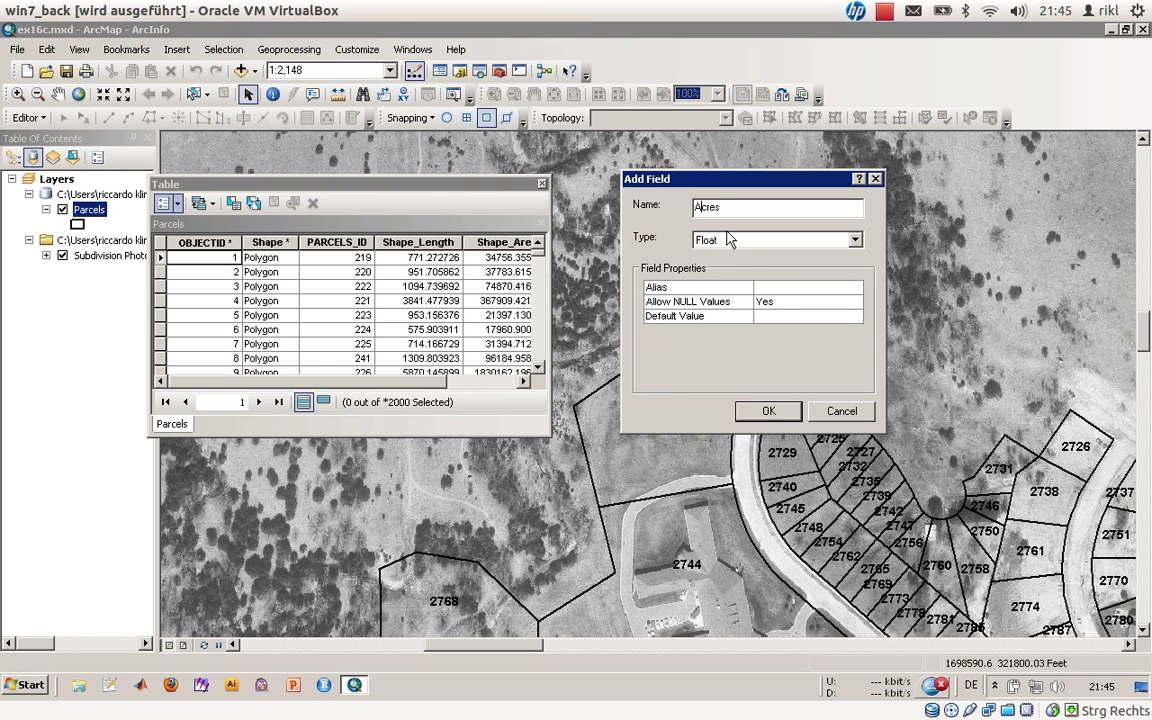
left_click(783, 411)
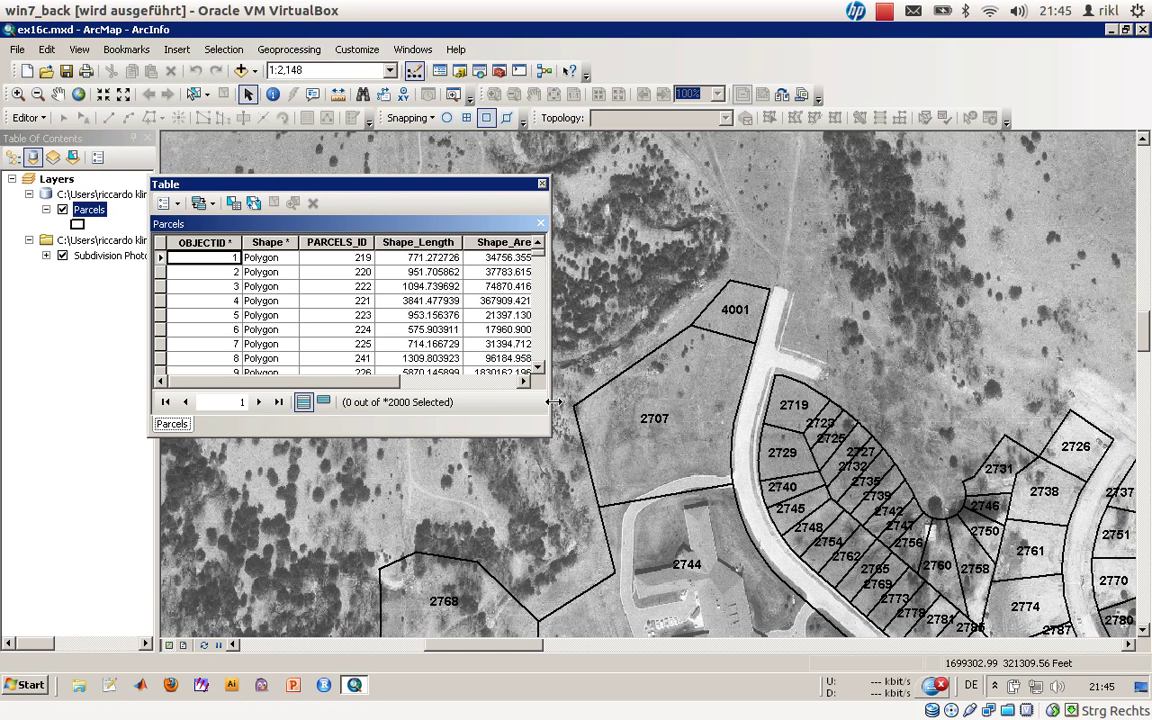
Widen the table, select the Acres column, and launch Field Calculator from its header menu
left_click_drag(551, 402, 828, 407)
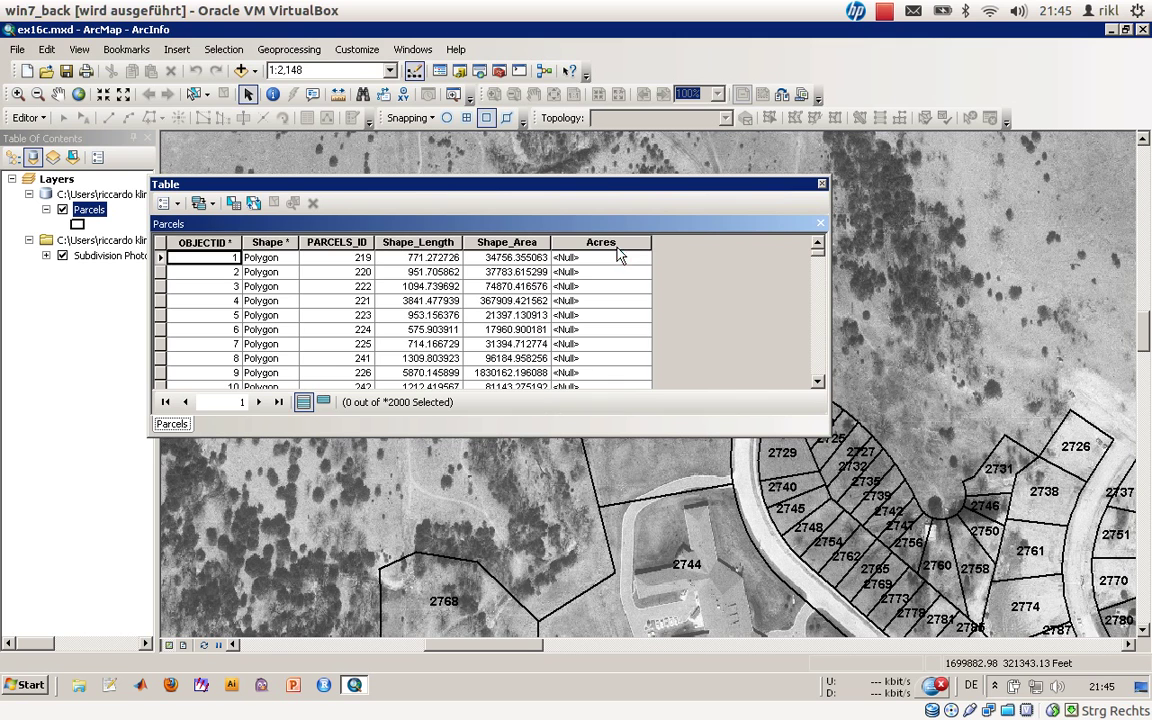
left_click(617, 245)
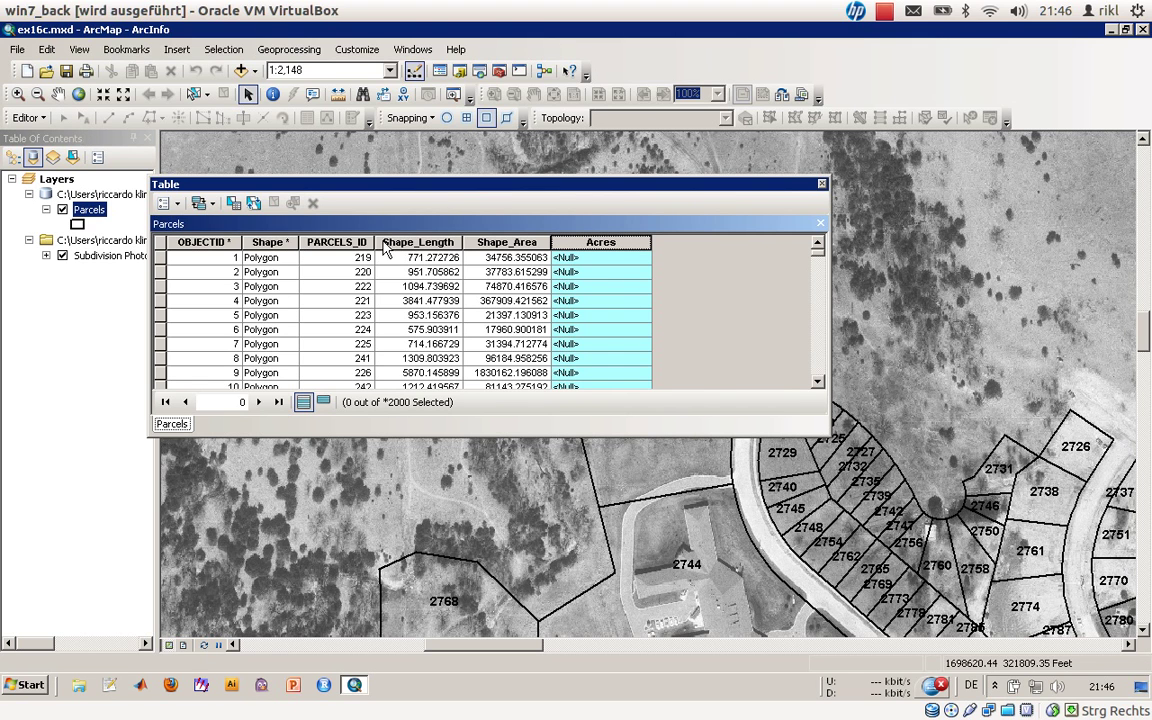
right_click(609, 248)
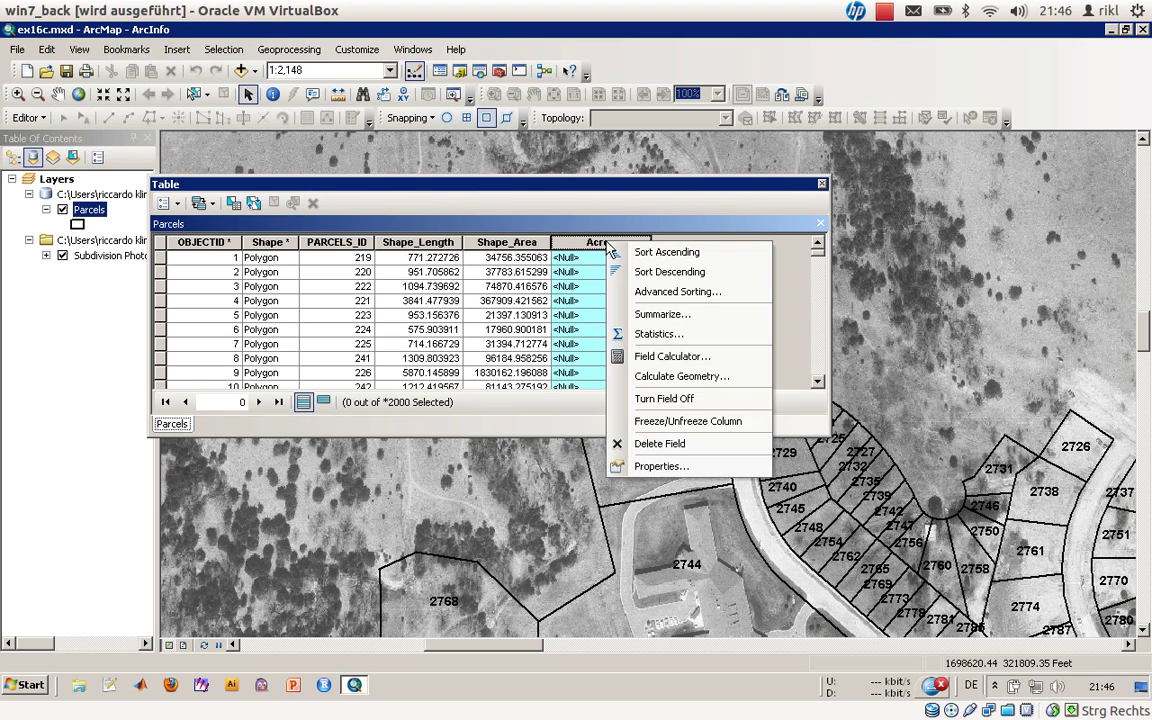
left_click(660, 357)
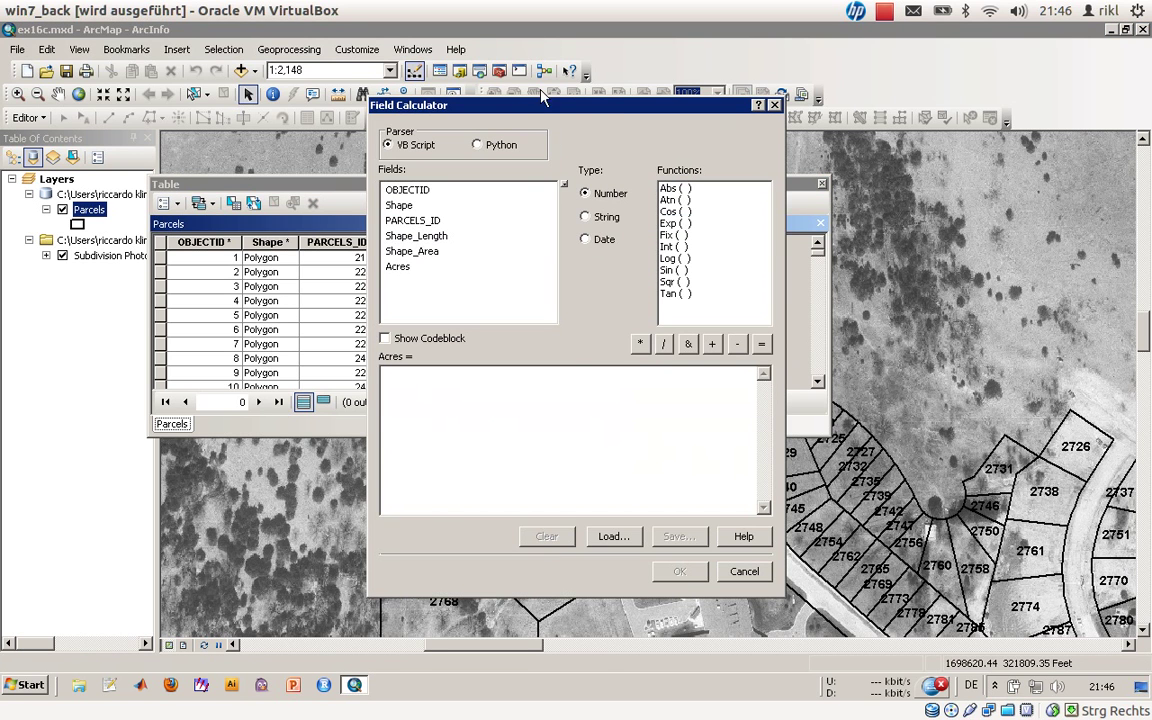
Clear the mistaken Acres entry from the Field Calculator expression box
left_click_drag(572, 107, 945, 100)
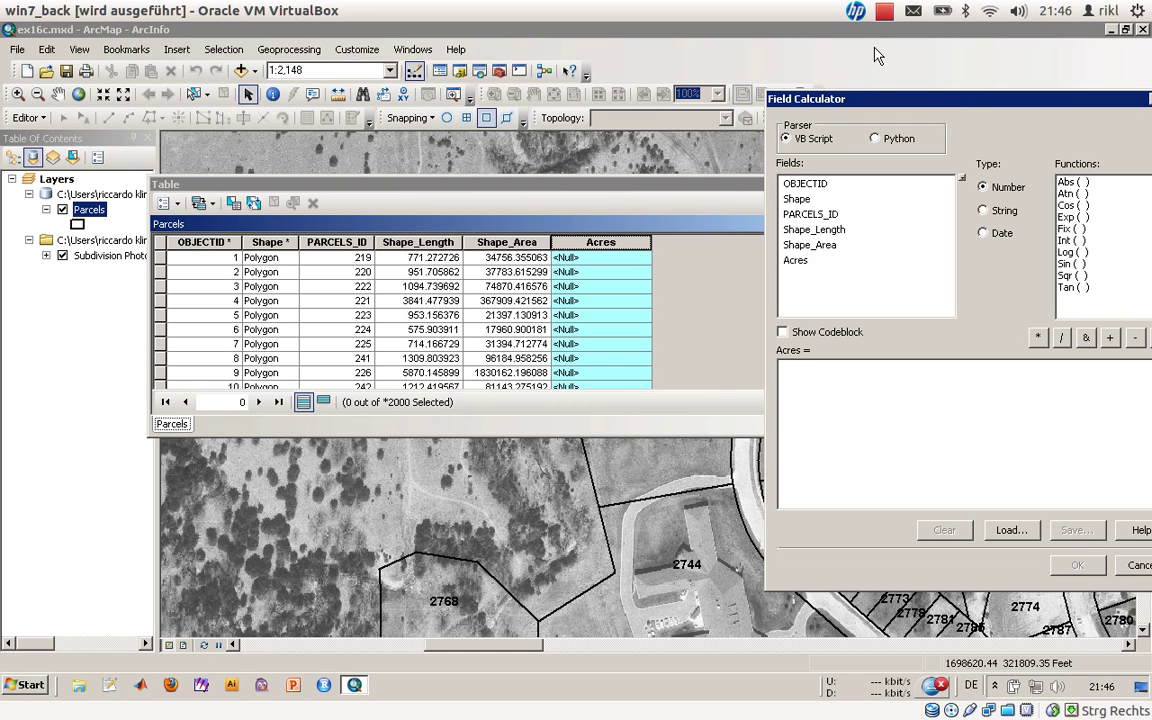
left_click_drag(884, 98, 702, 65)
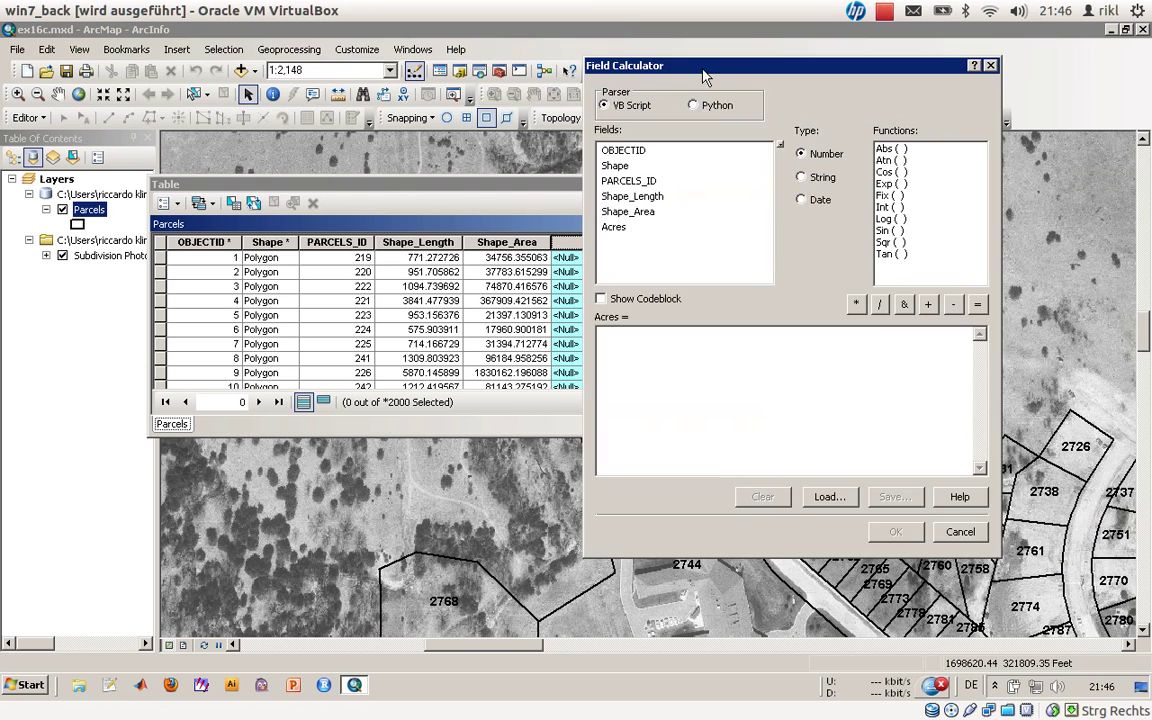
left_click(611, 228)
double_click(611, 228)
type("/")
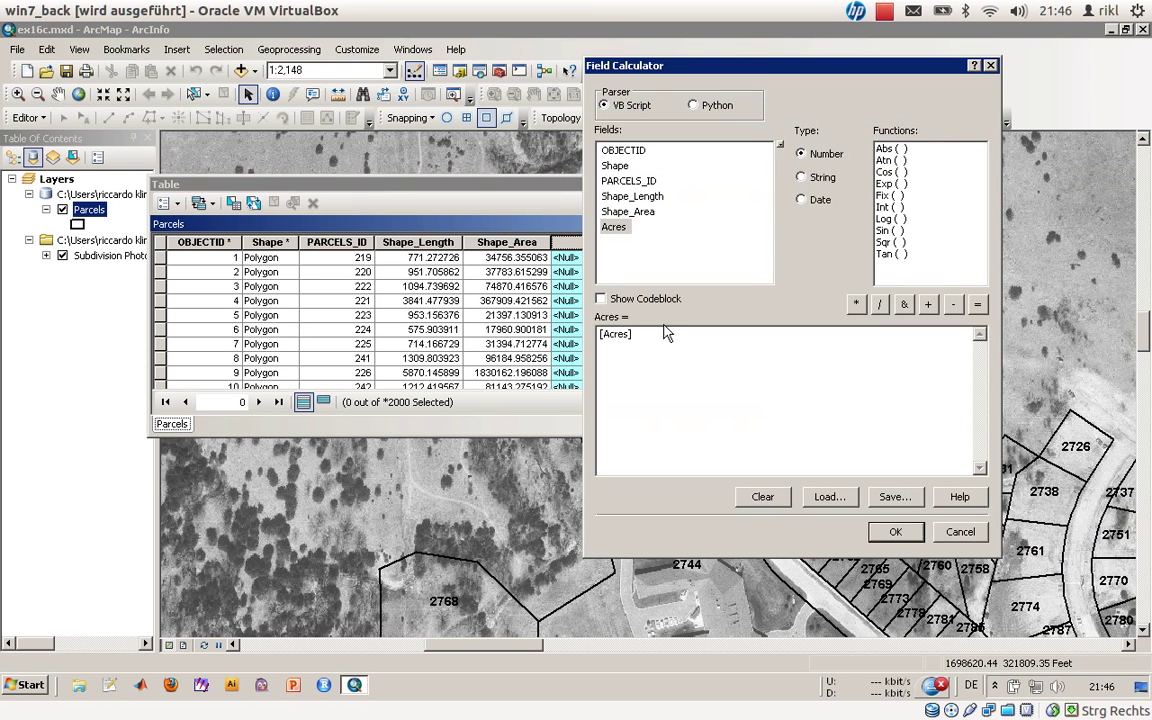
key("BackSpace")
key("BackSpace")
key("BackSpace")
key("shift+Home")
key("BackSpace")
Enter the expression [Shape_Area] / 43560 for the Acres field
left_click_drag(700, 66, 771, 79)
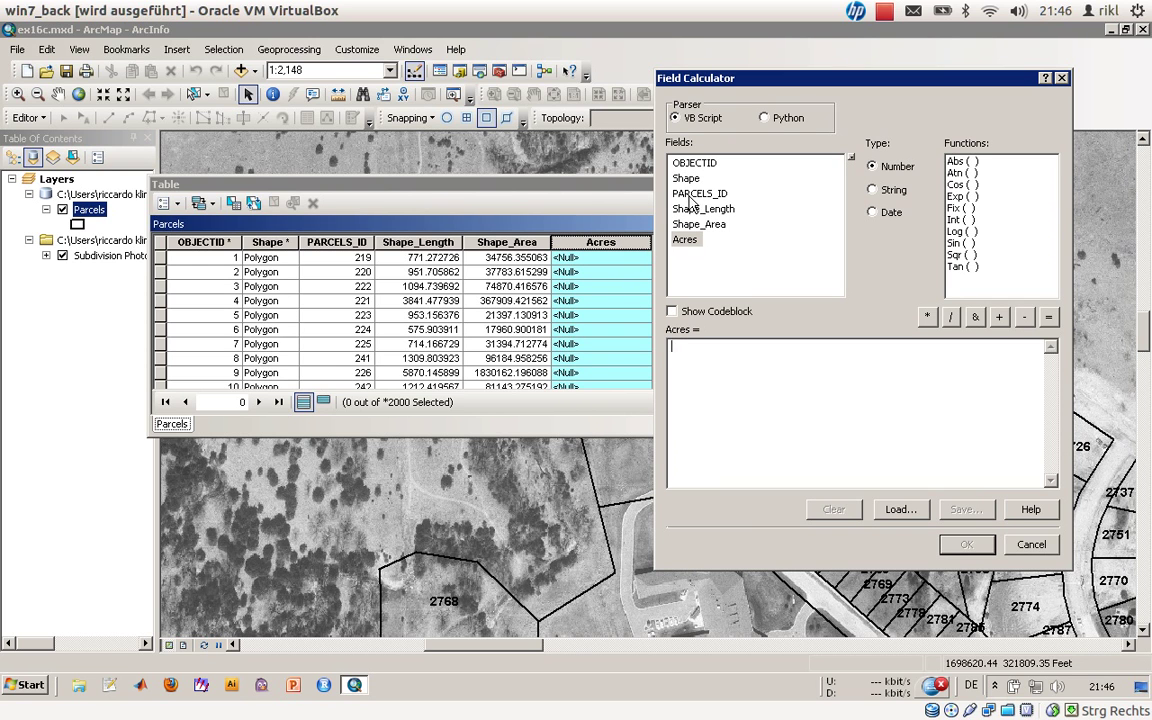
double_click(718, 225)
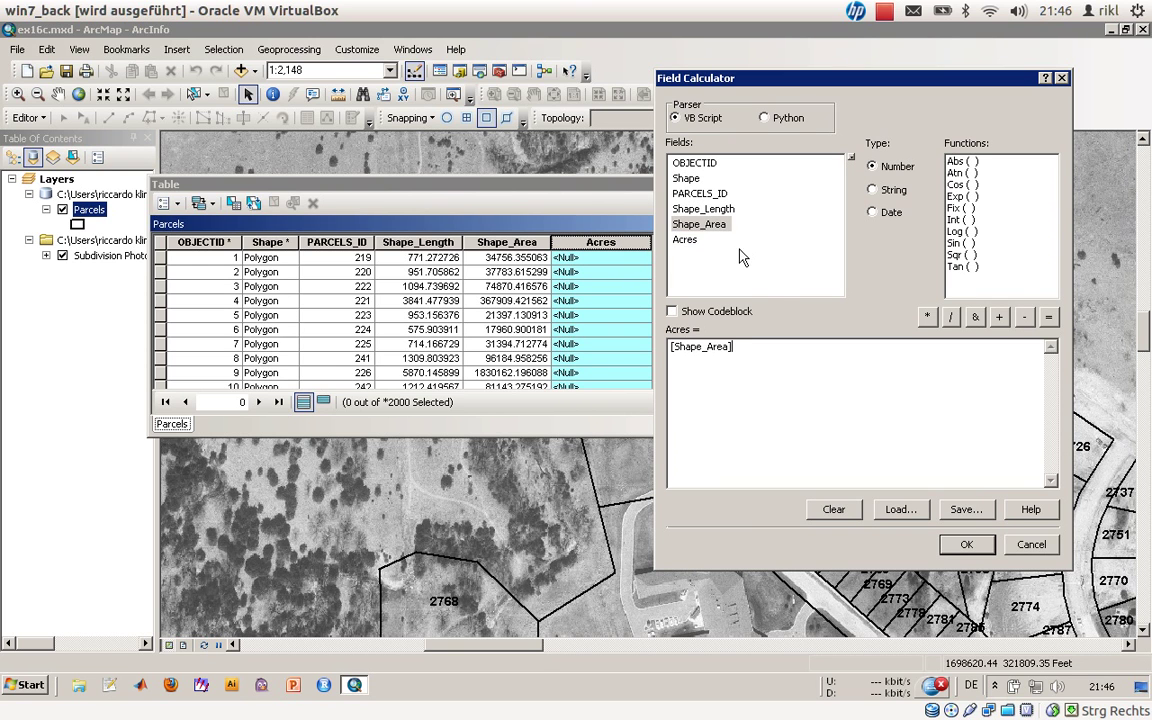
type("/ ")
type("4")
type("36")
type("560")
Run the calculation so Acres fills with values like 0.797896 for the first parcel
left_click(966, 544)
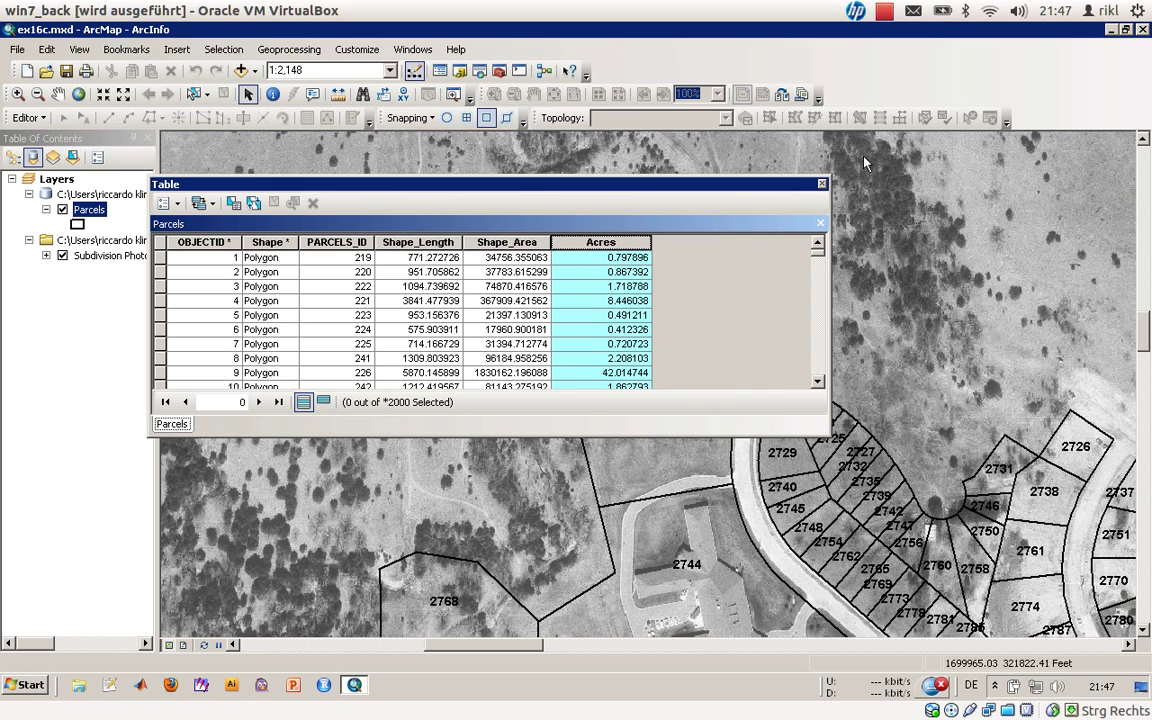
Close the Parcels attribute table and browse to the Desktop's ArcGIS Tutorial folder
left_click(821, 186)
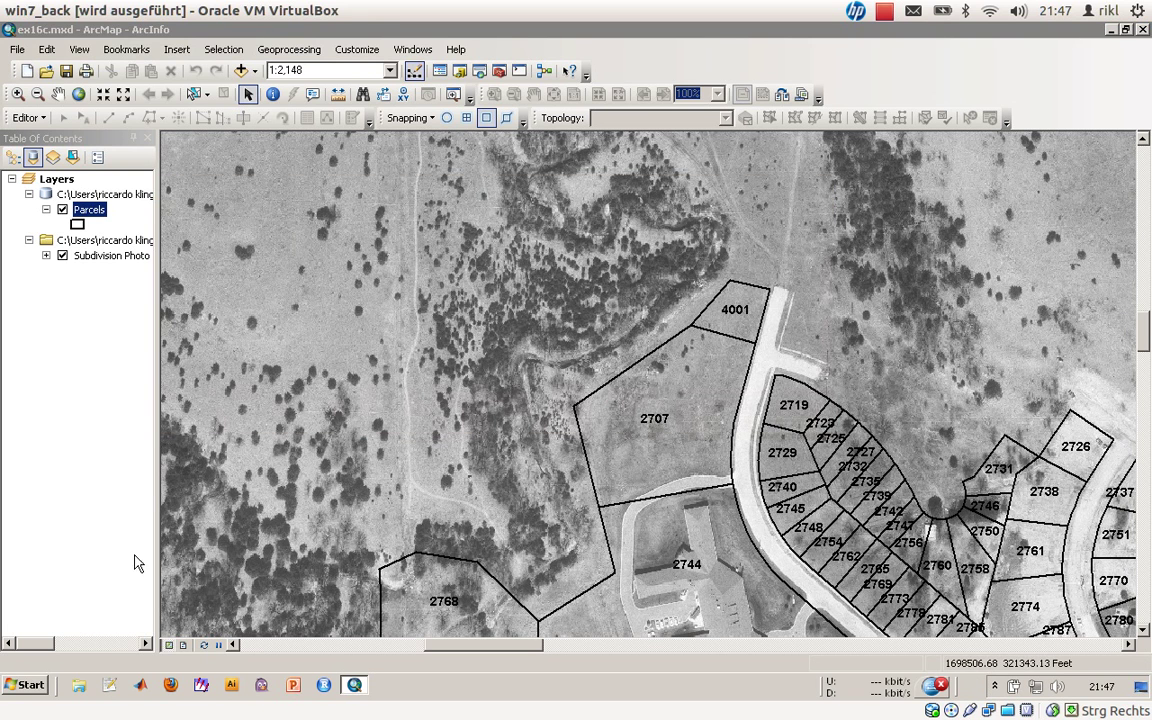
left_click(86, 687)
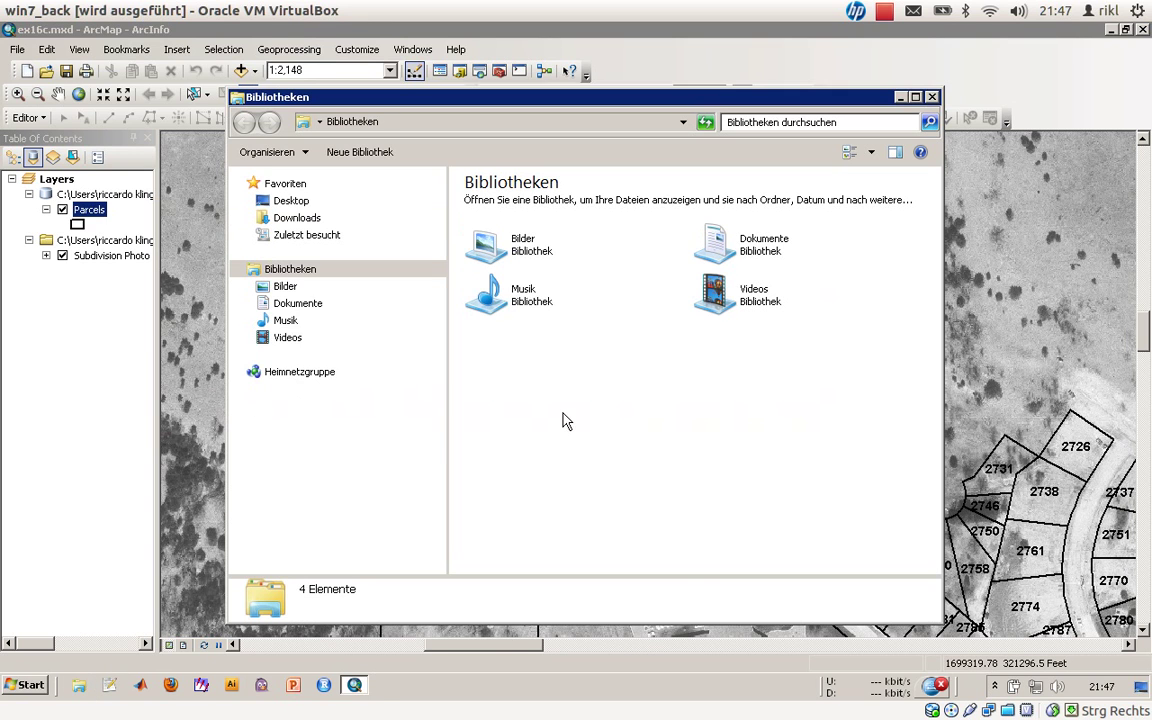
left_click(290, 201)
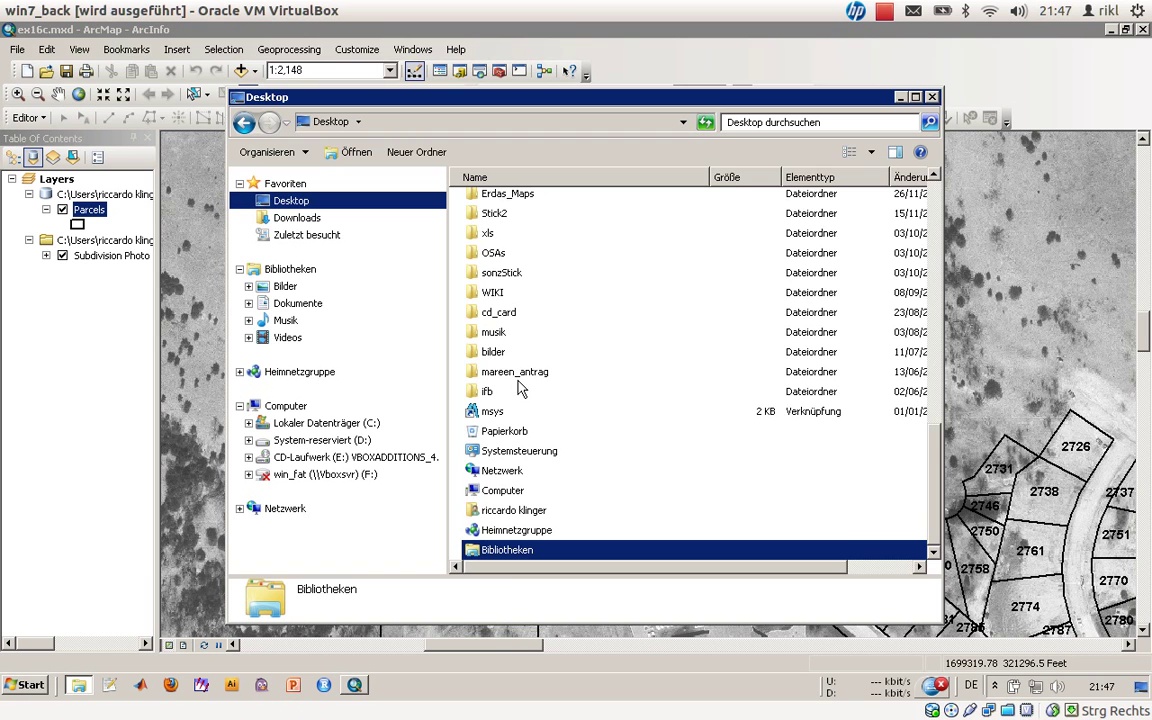
scroll(935, 510, "up", 5)
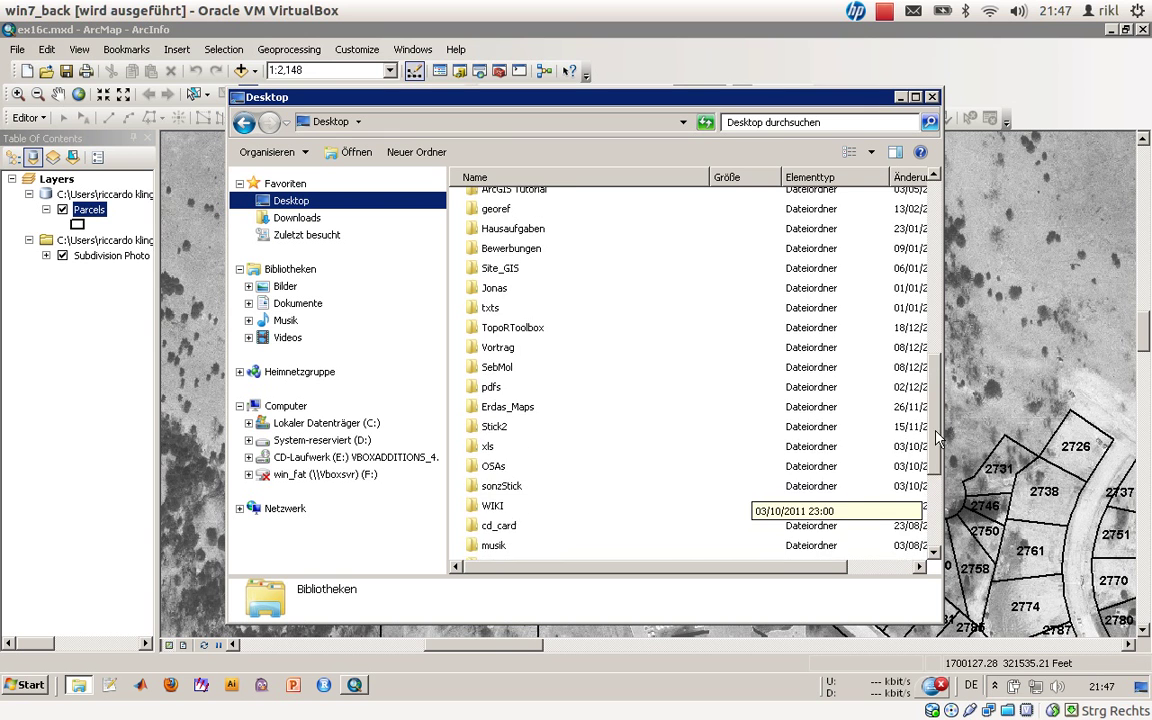
double_click(490, 252)
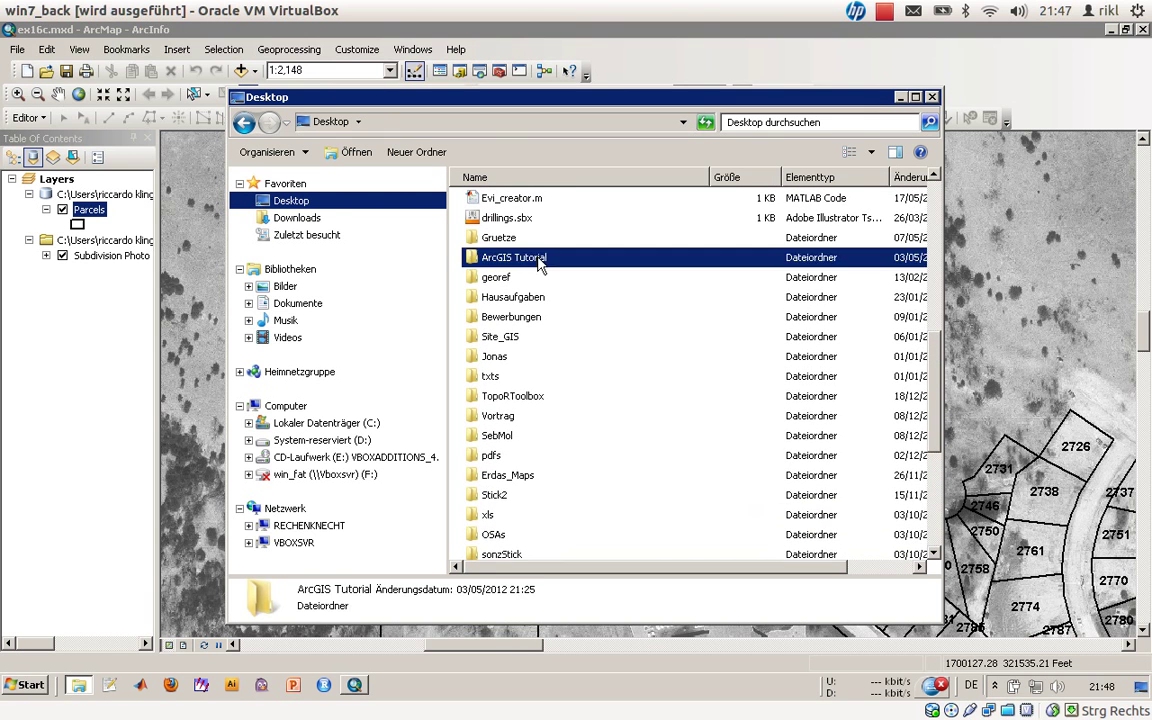
Go into Exercises > Chapter16 > Data and open PlanningData3.mdb
scroll(935, 470, "down", 8)
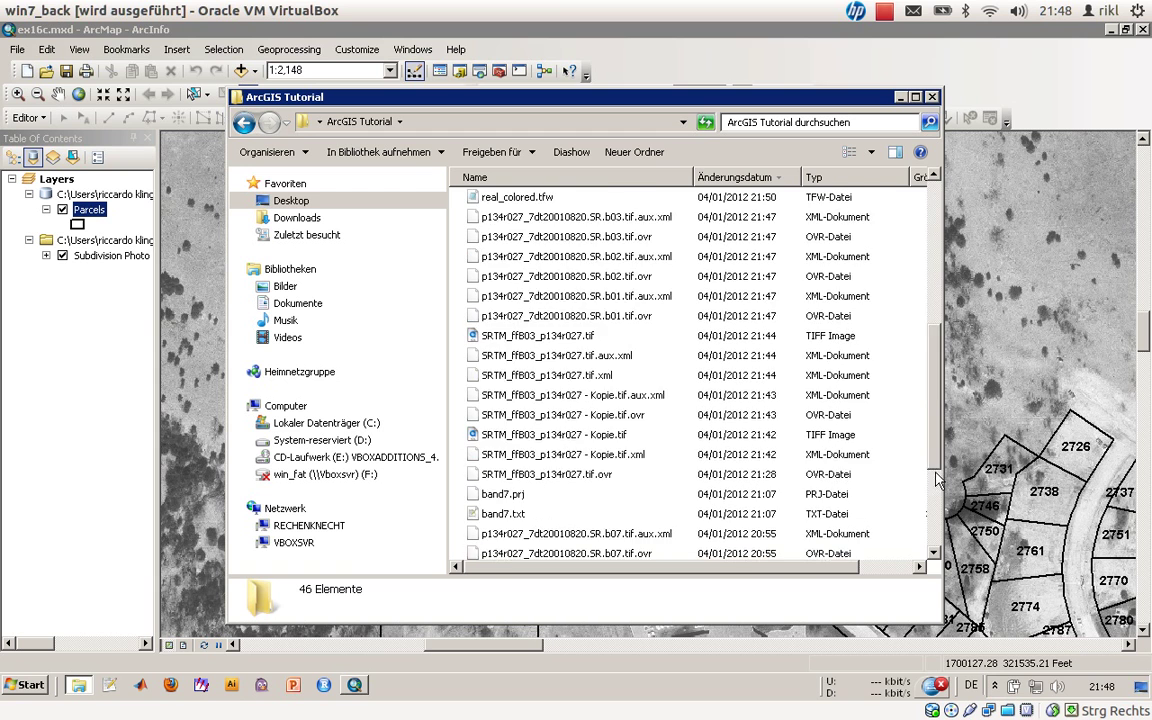
left_click(505, 550)
double_click(506, 553)
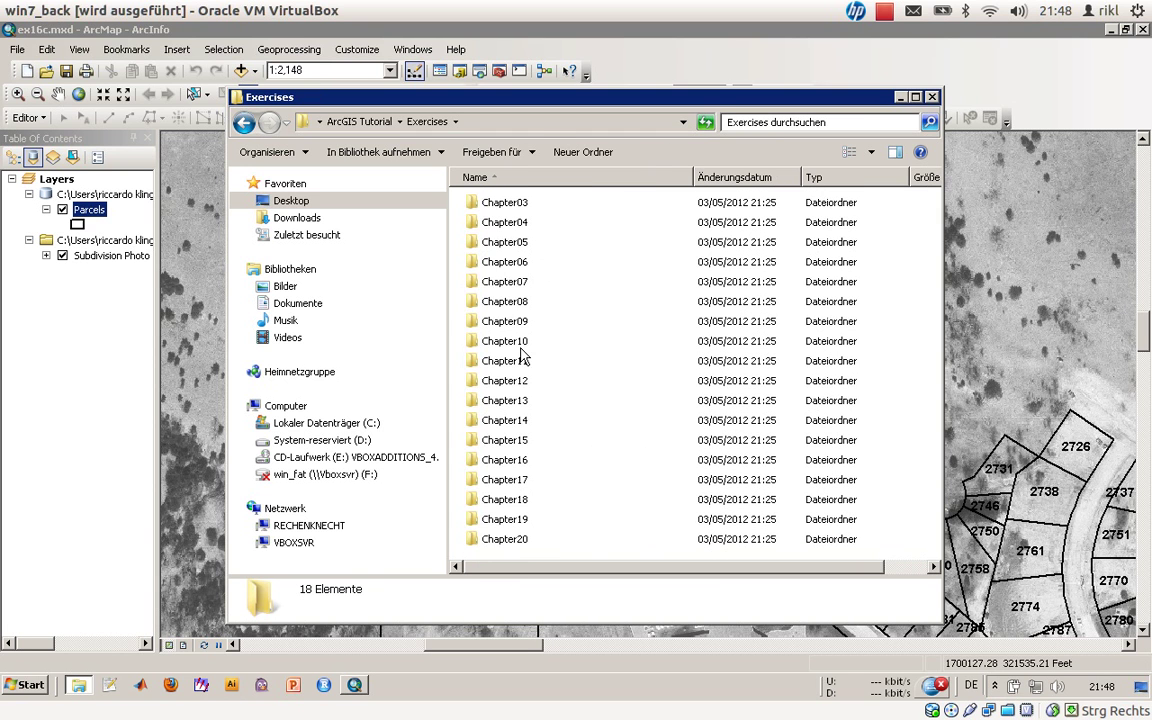
left_click(504, 479)
double_click(506, 460)
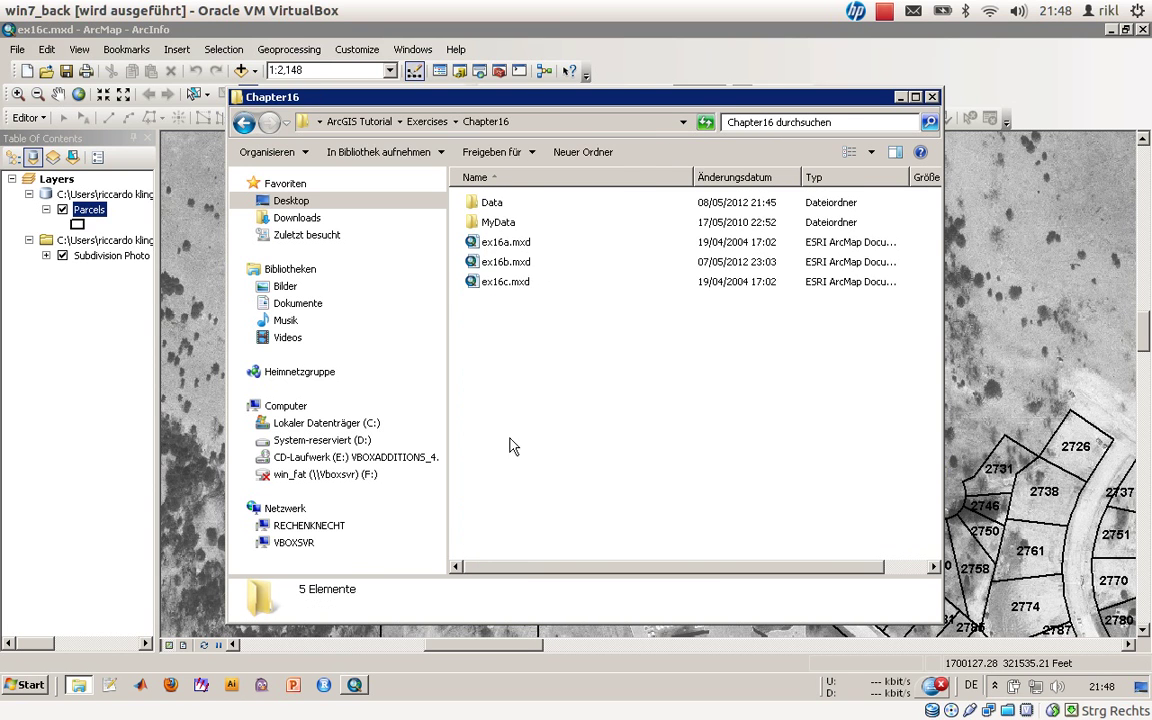
double_click(495, 204)
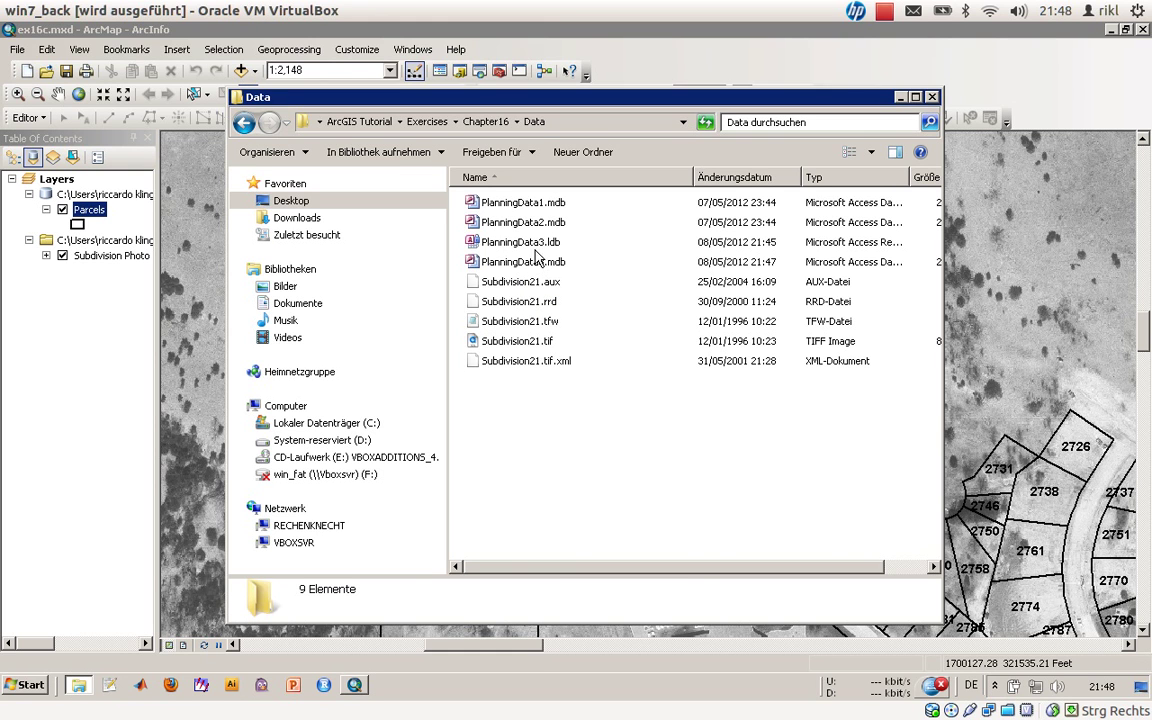
left_click(545, 266)
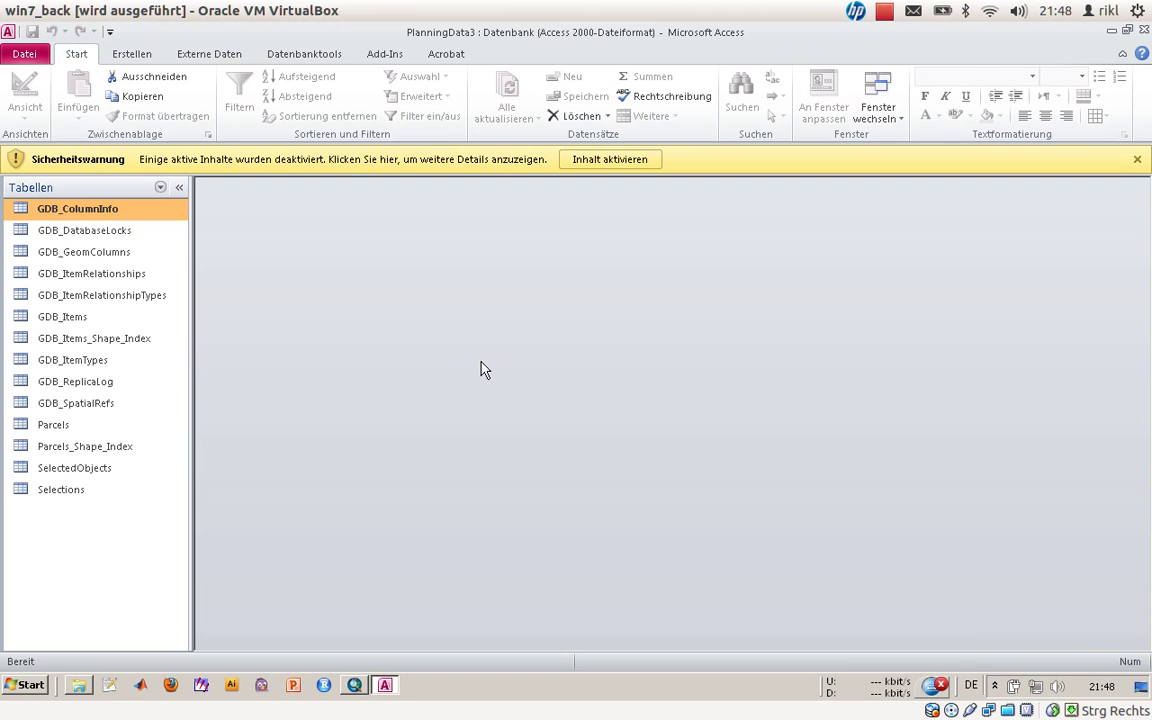
Dismiss the activation wizard, open the Parcels table and select its Acres column
left_click(115, 252)
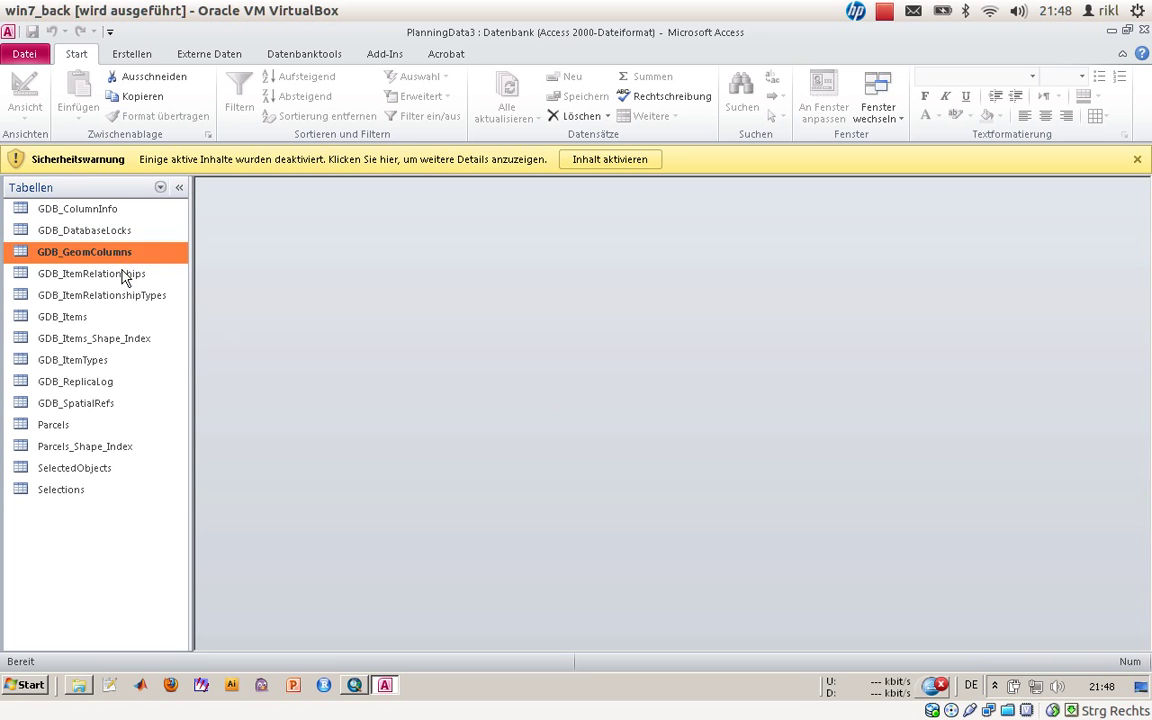
double_click(95, 317)
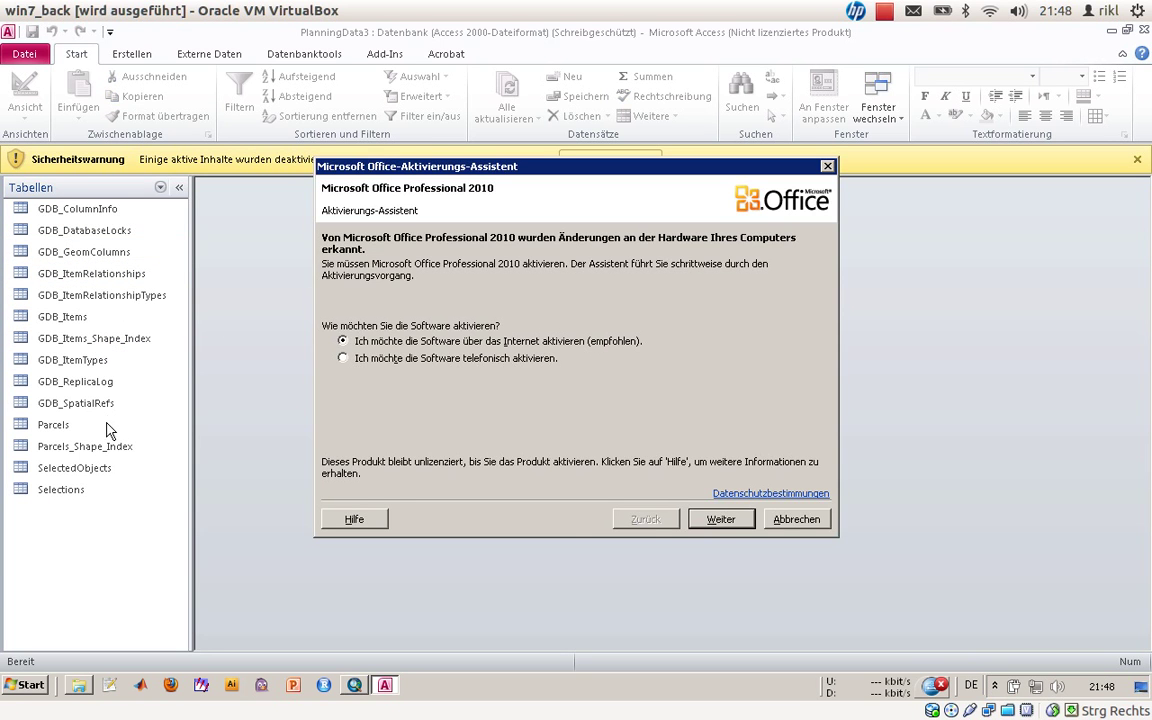
left_click(803, 530)
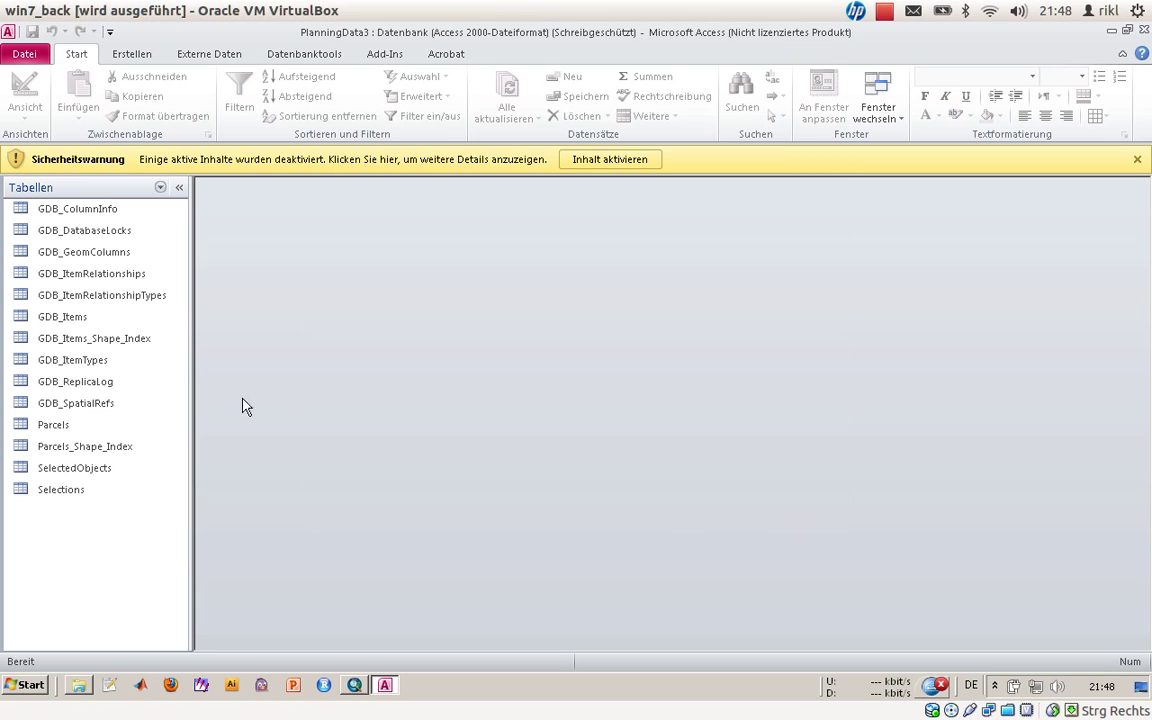
left_click(95, 358)
double_click(84, 324)
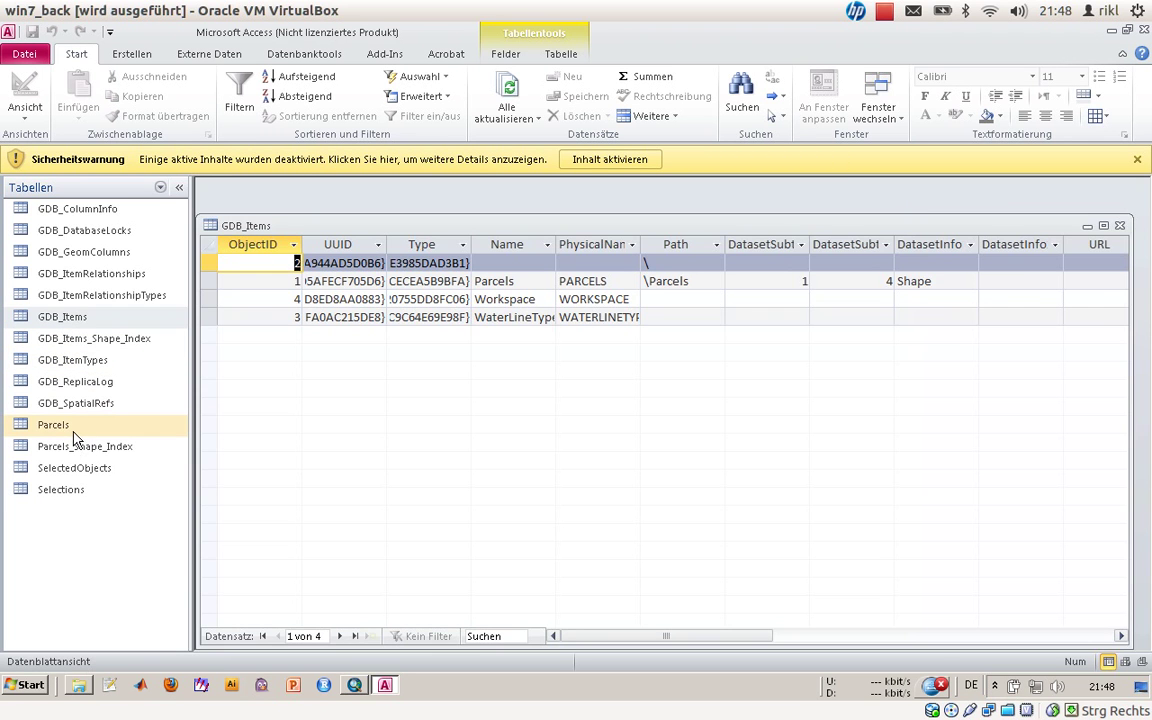
double_click(73, 428)
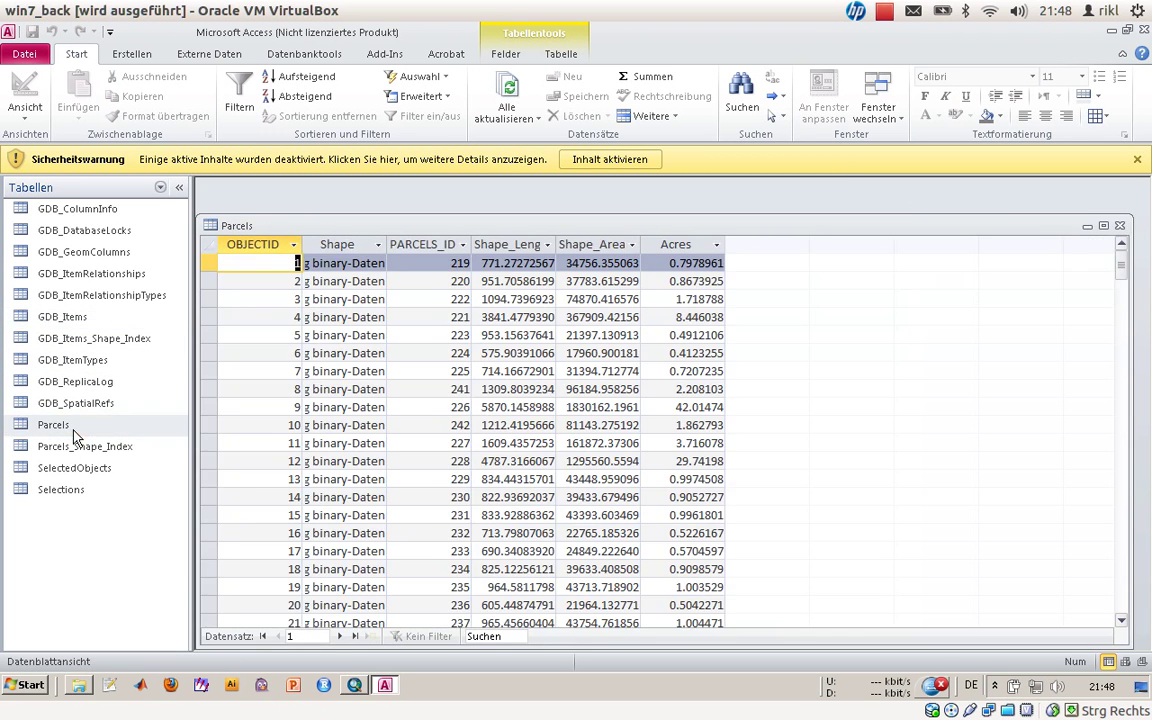
left_click(677, 246)
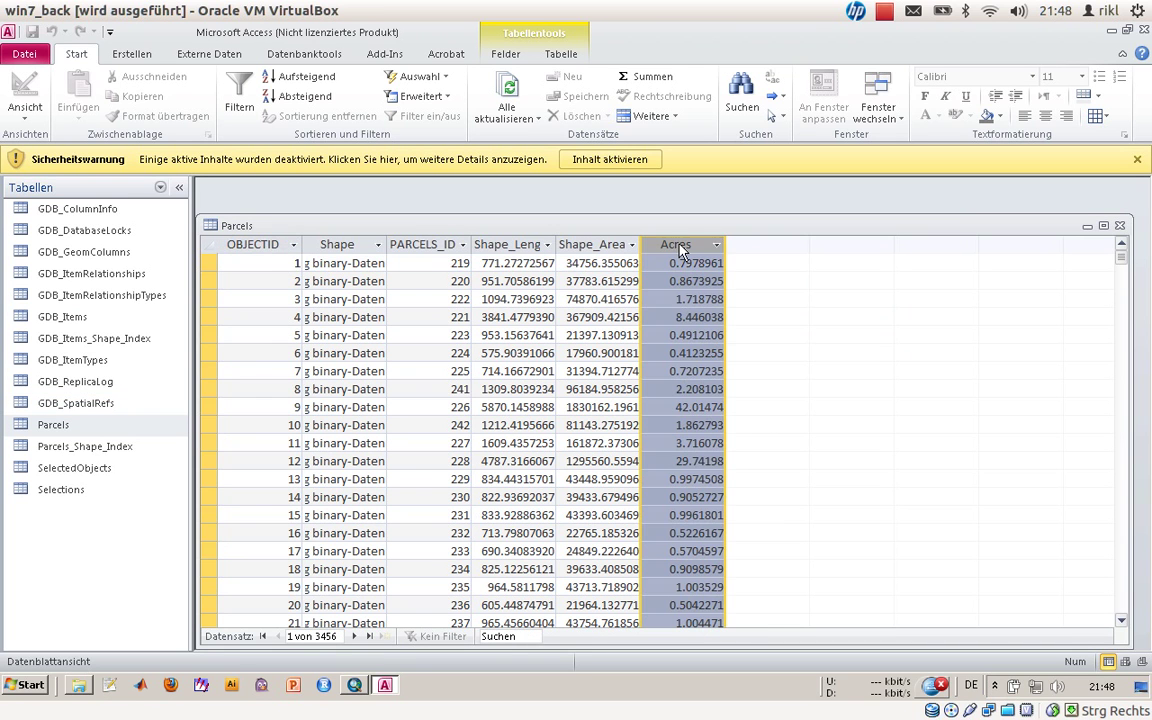